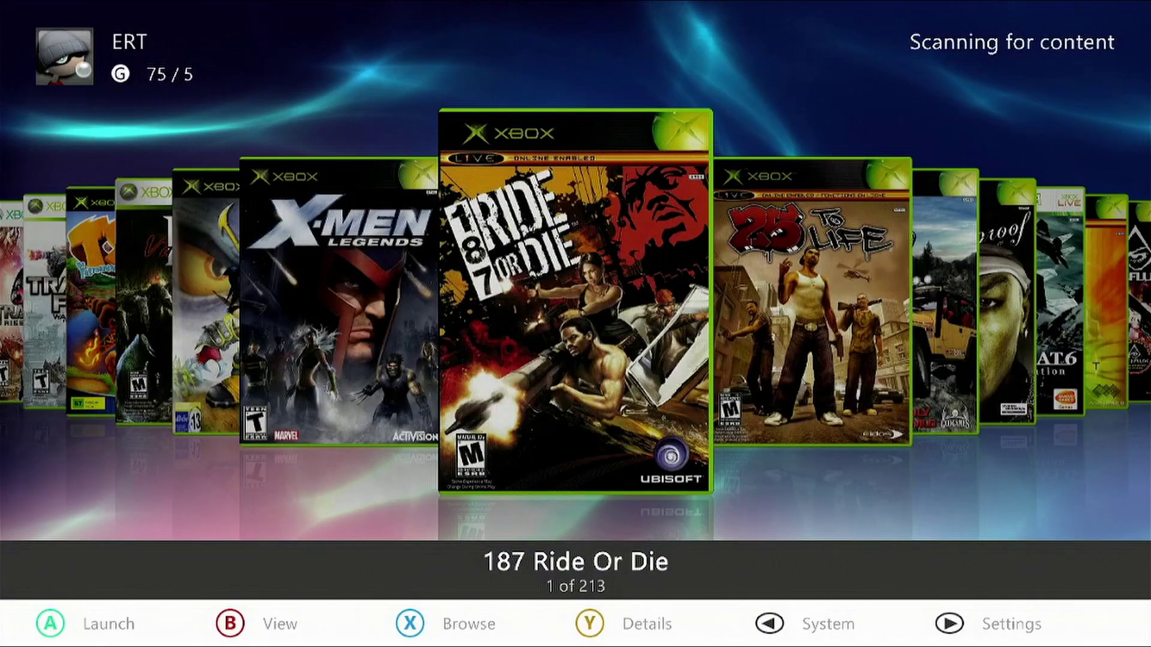
Launch the Aurora Repo Browser script from the system scripts.
key(Escape)
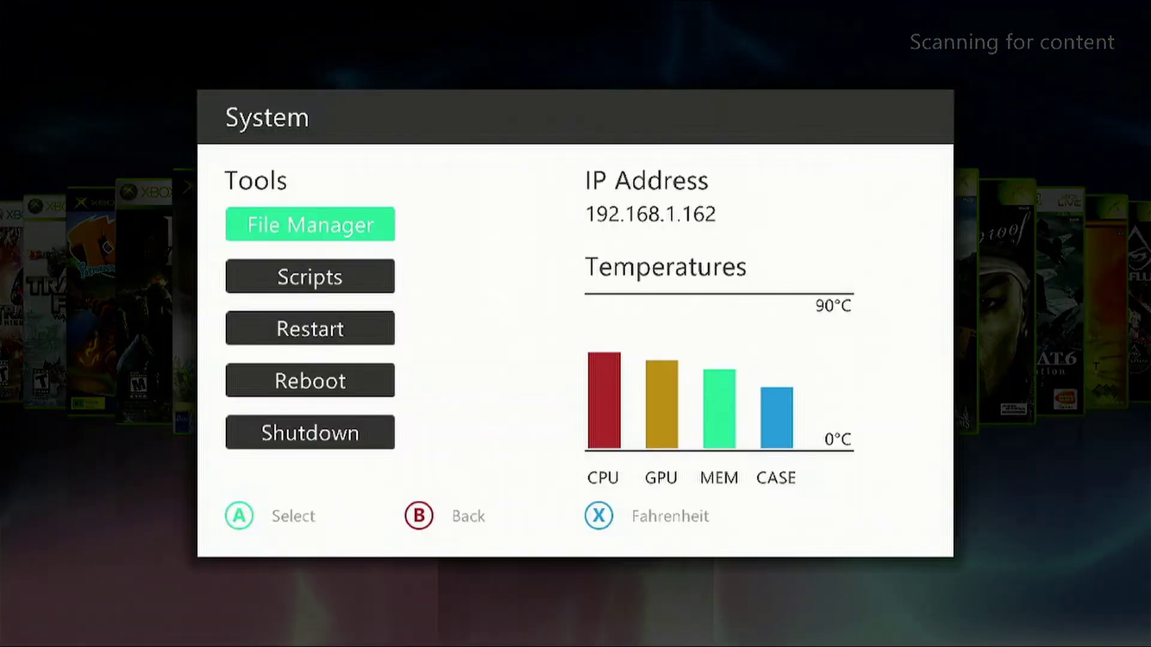
key(Down)
key(Return)
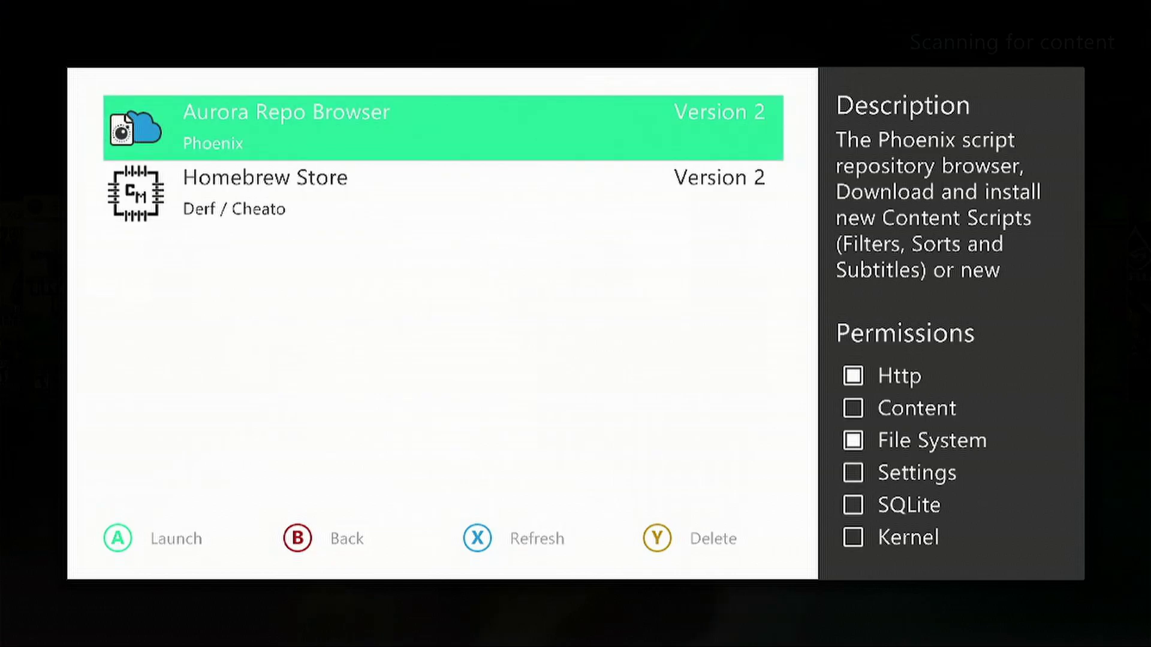
key(Down)
key(Up)
key(Return)
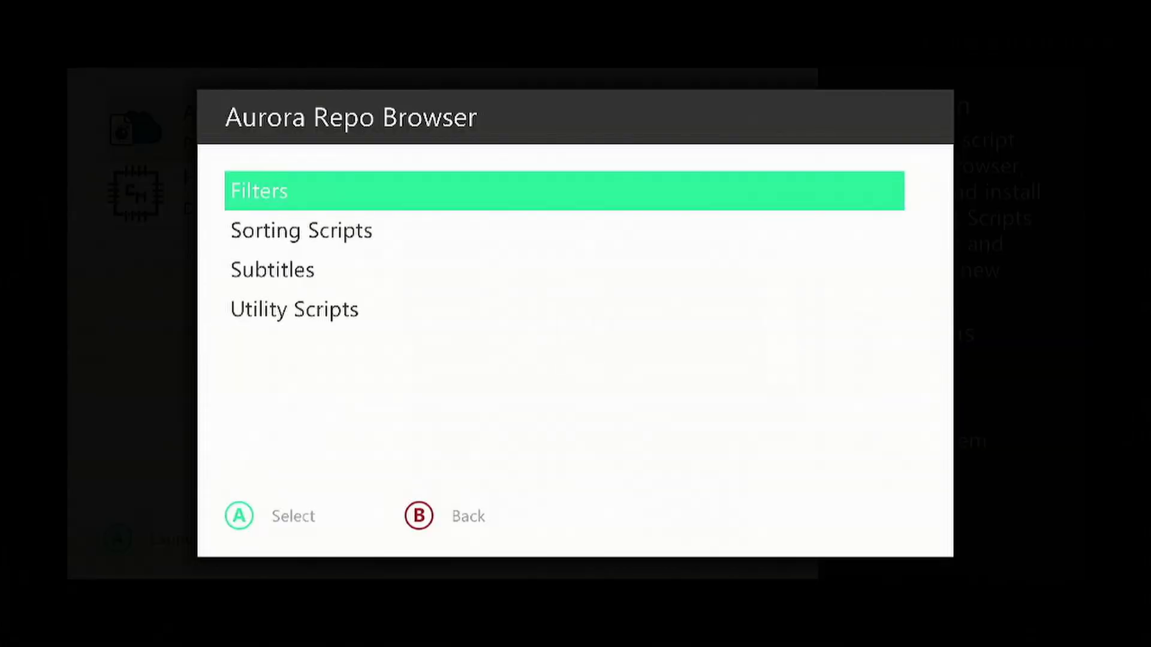
Locate Homebrew Store v2.0 among the repo browser's Utility Scripts, and exit the browser.
key(Down)
key(Down)
key(Down)
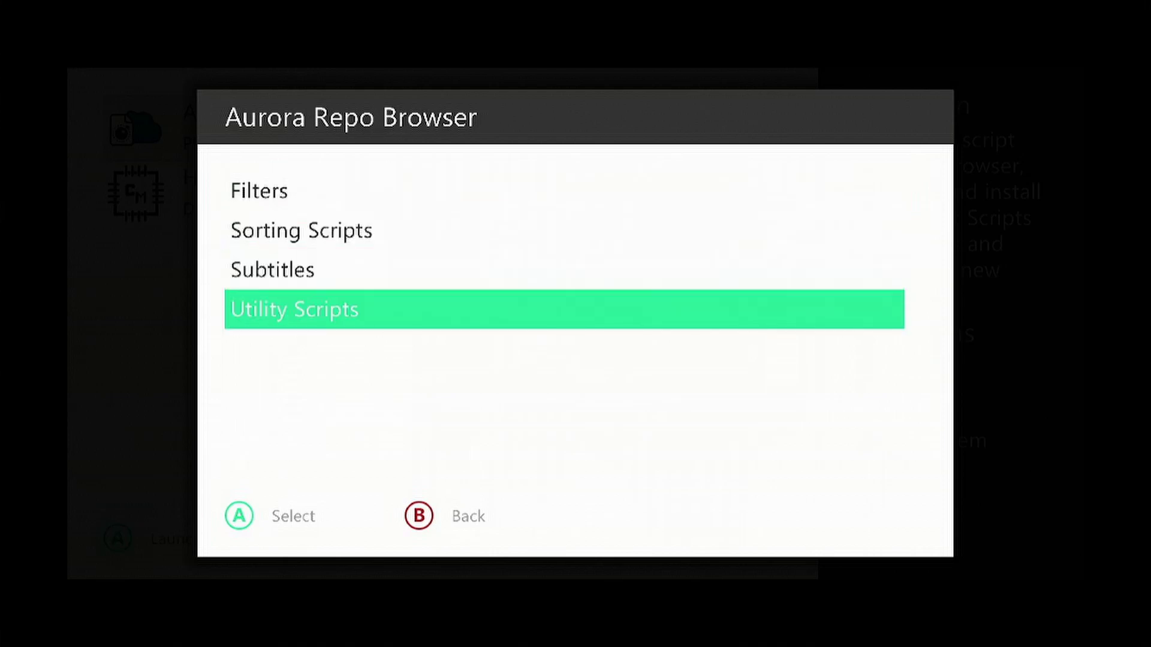
key(Return)
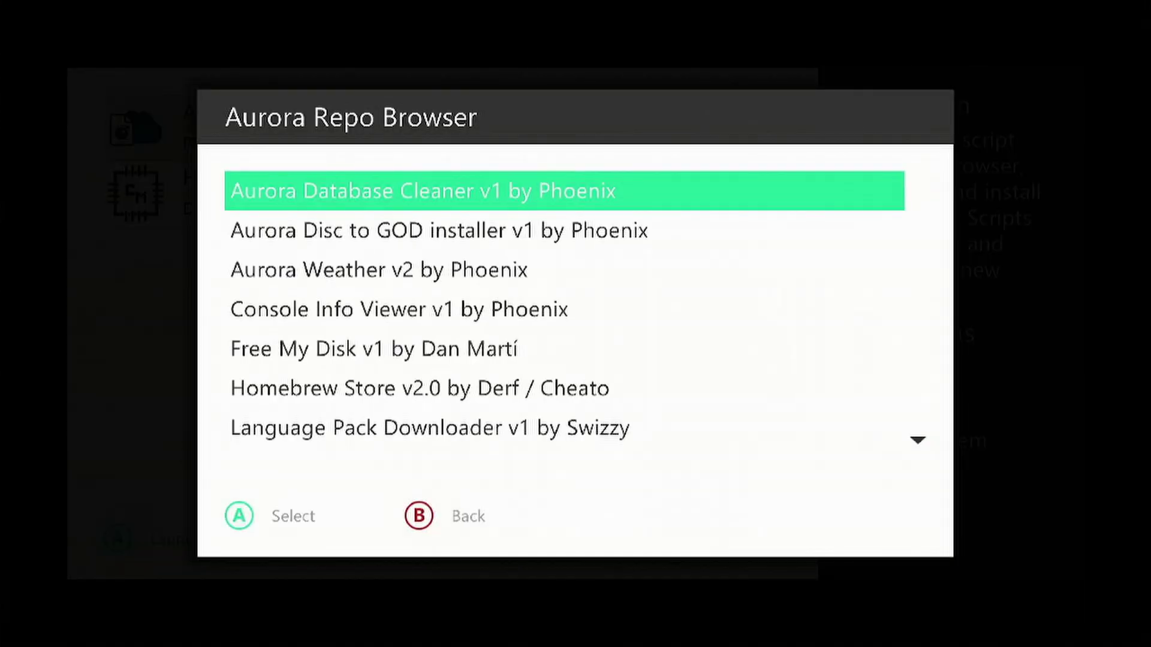
key(Down)
key(Down)
key(Down)
key(Down)
key(Down)
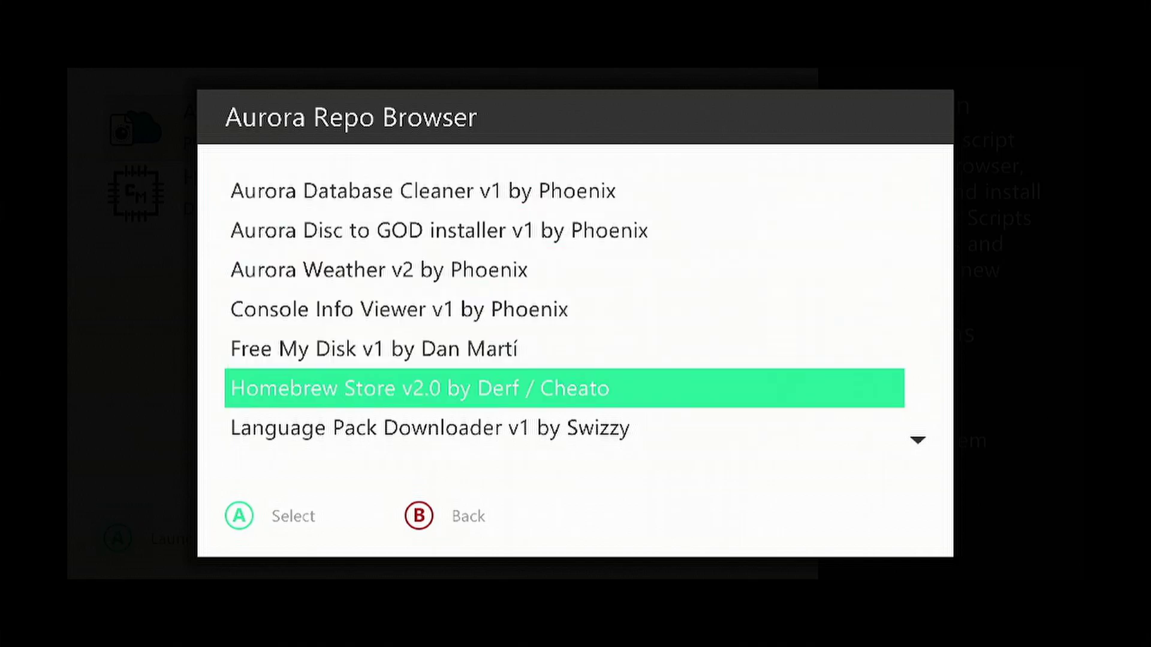
key(Return)
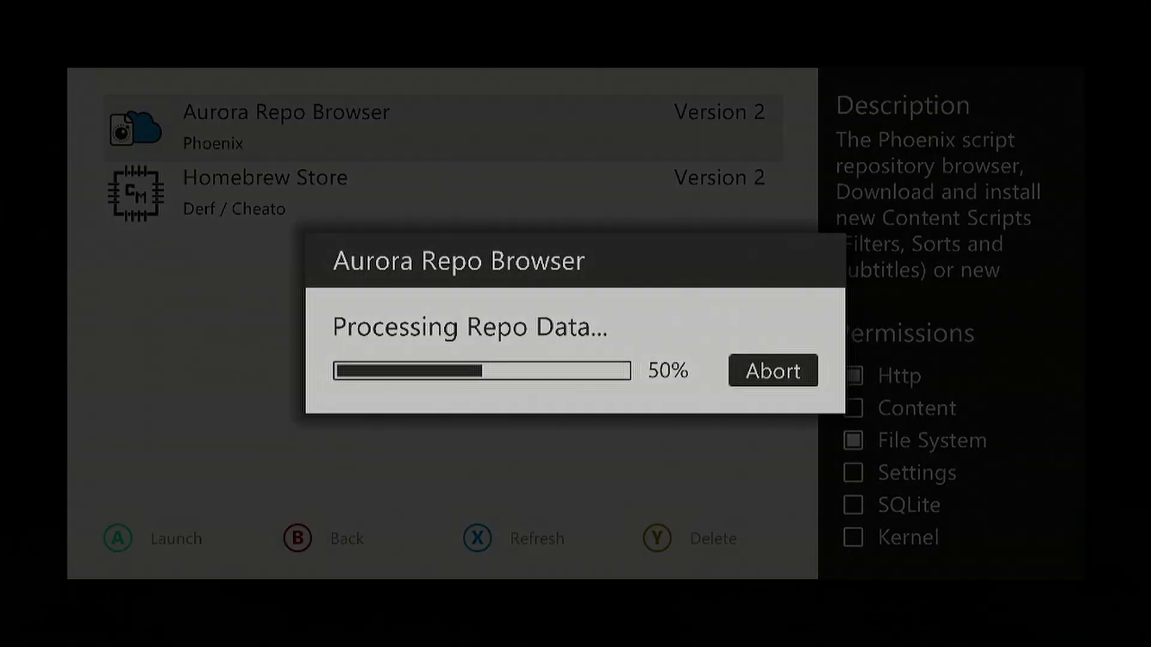
key(Escape)
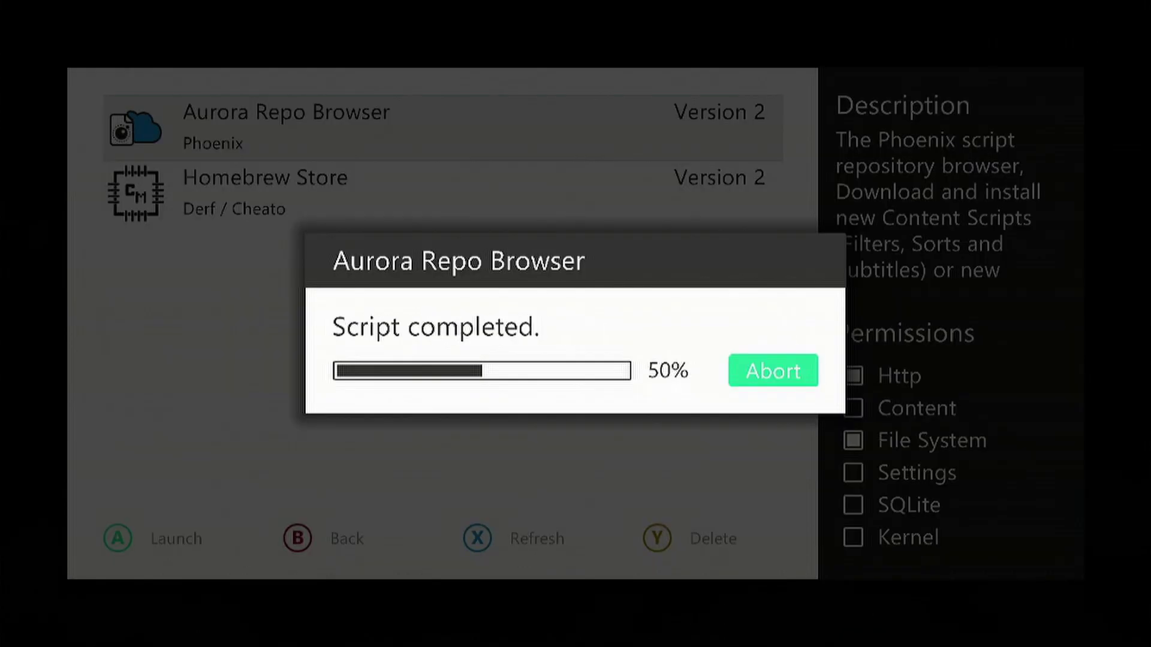
Launch the Homebrew Store script and open the [ConsoleMods.org] Homebrew Apps category.
key(Down)
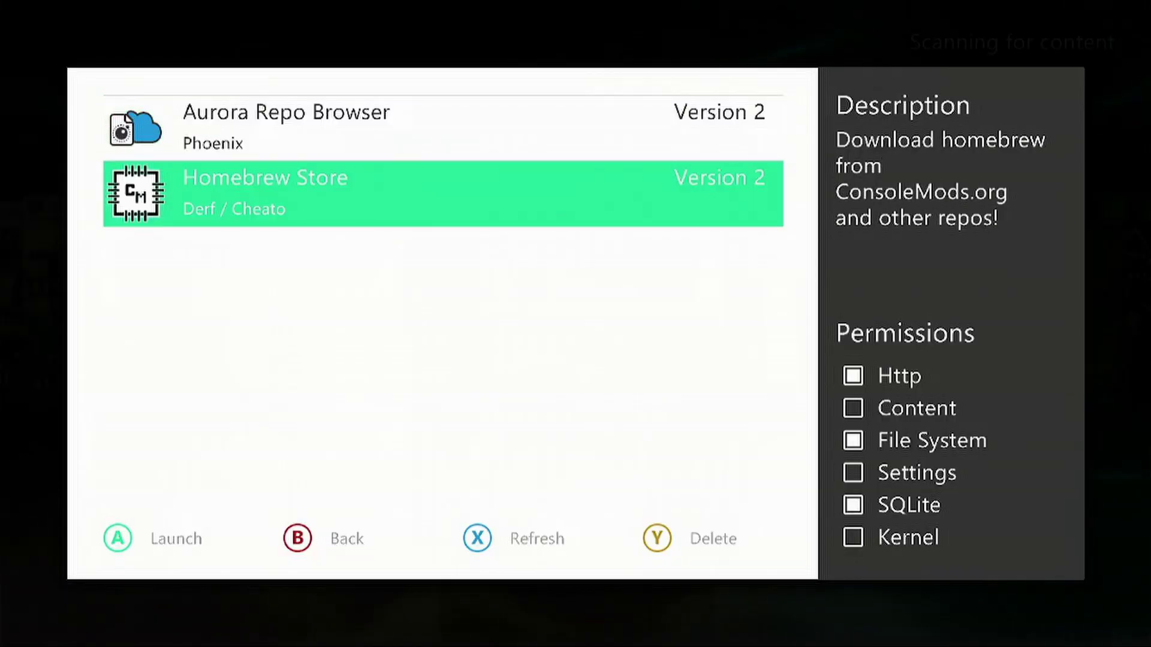
key(Return)
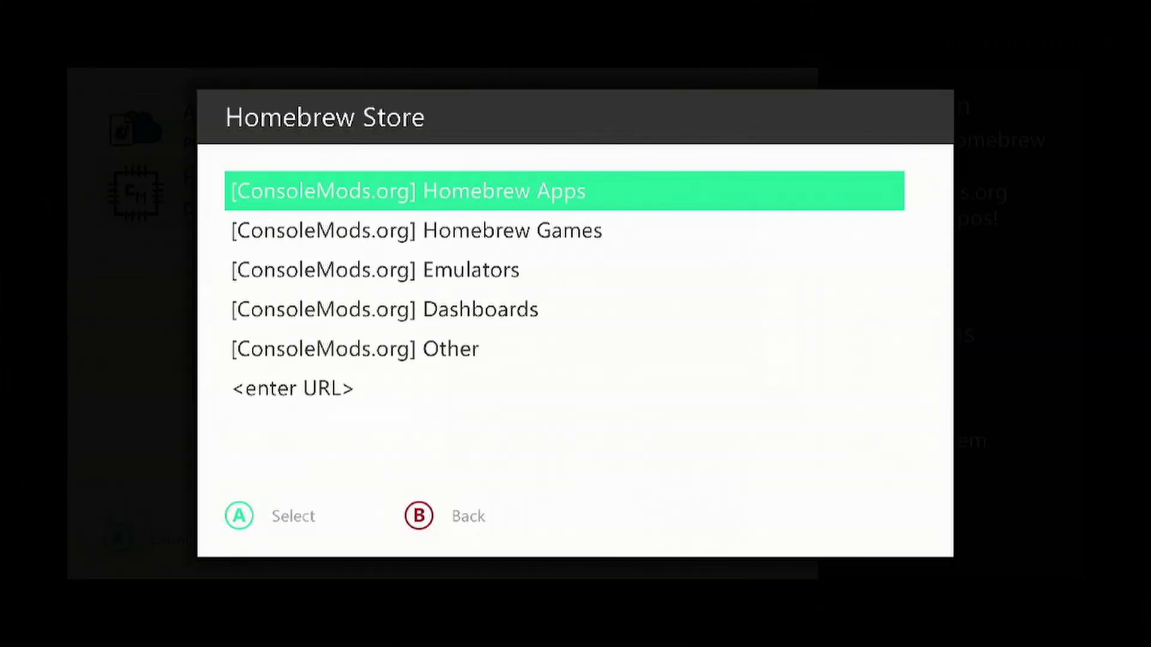
key(Return)
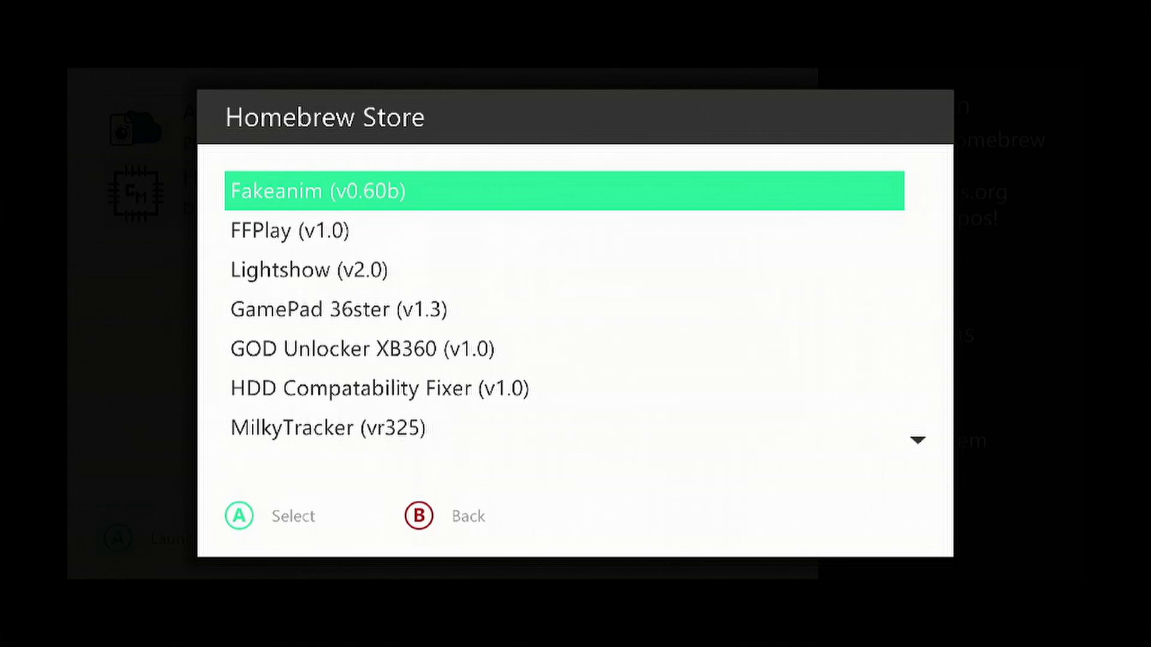
Choose Fakeanim (v0.60b) from the homebrew apps and accept its installation to Hdd1:\Apps\Fakeanim\.
key(Down)
key(Up)
key(Return)
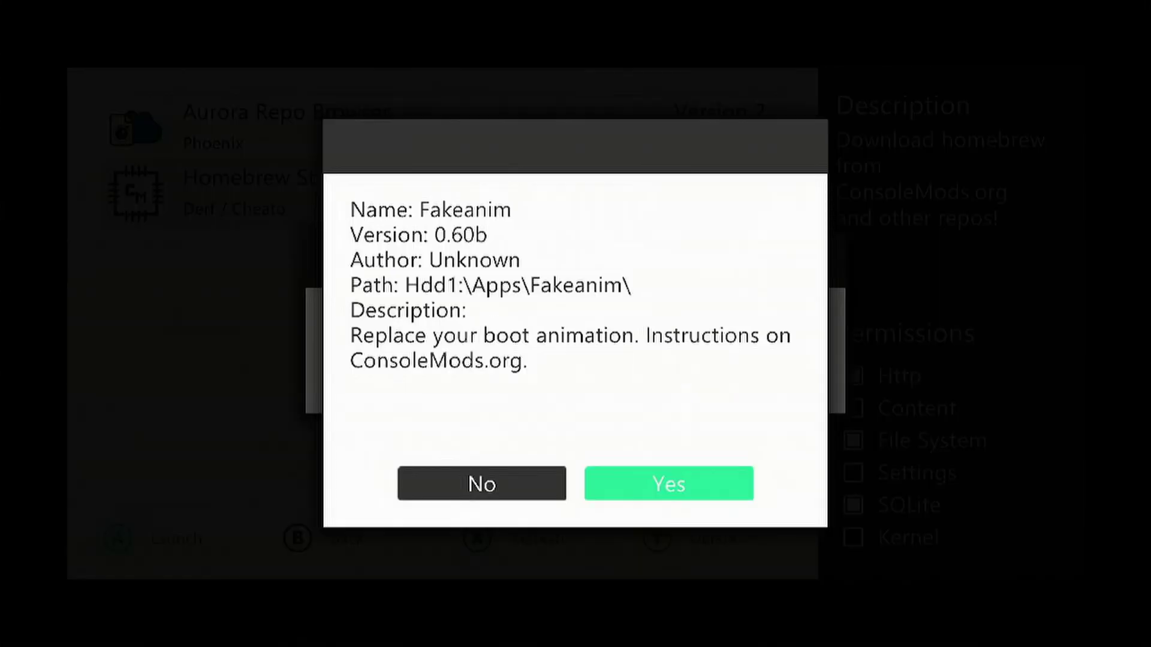
key(Left)
key(Right)
key(Return)
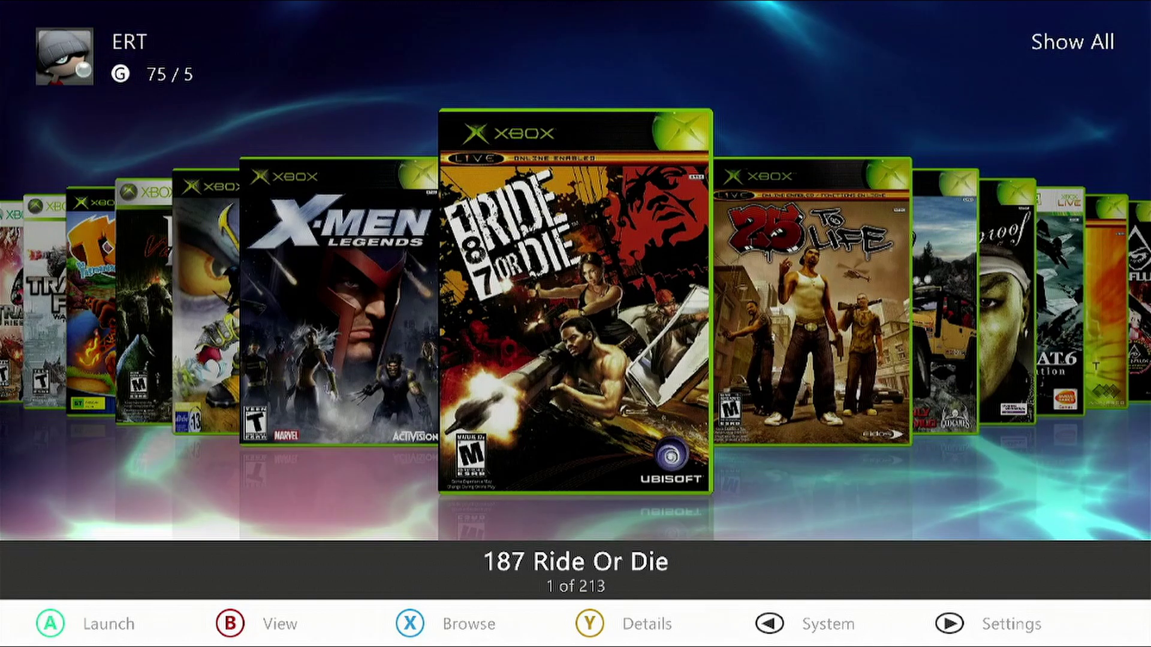
Open the Hdd1\Apps\Fakeanim folder in the File Manager.
key(BackSpace)
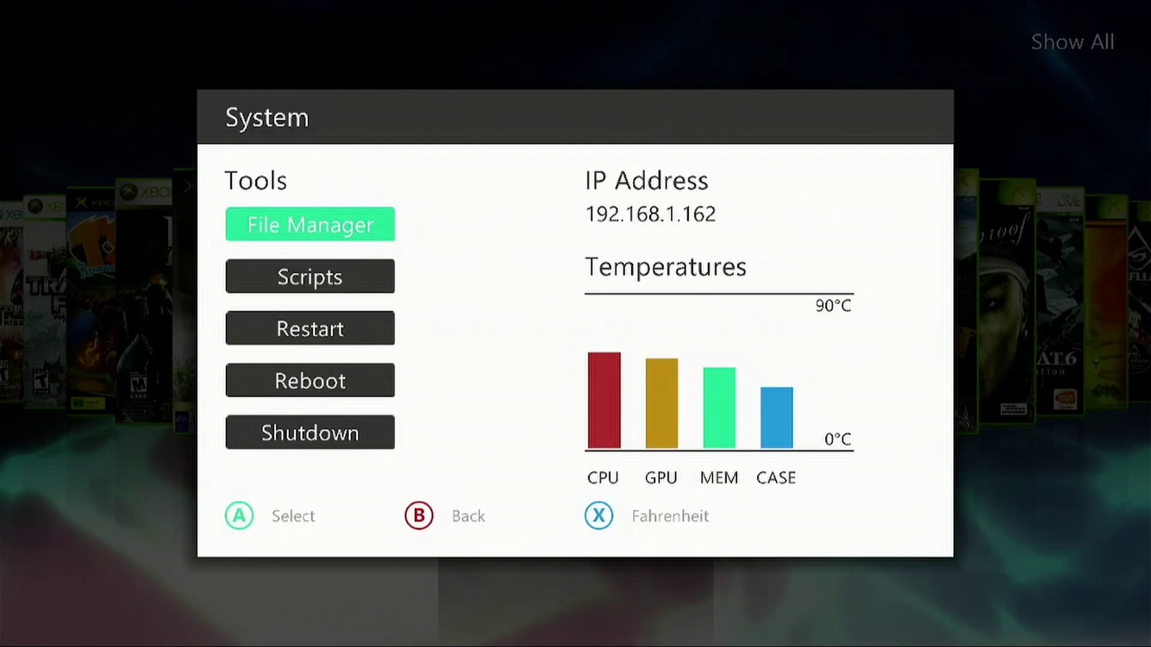
key(Return)
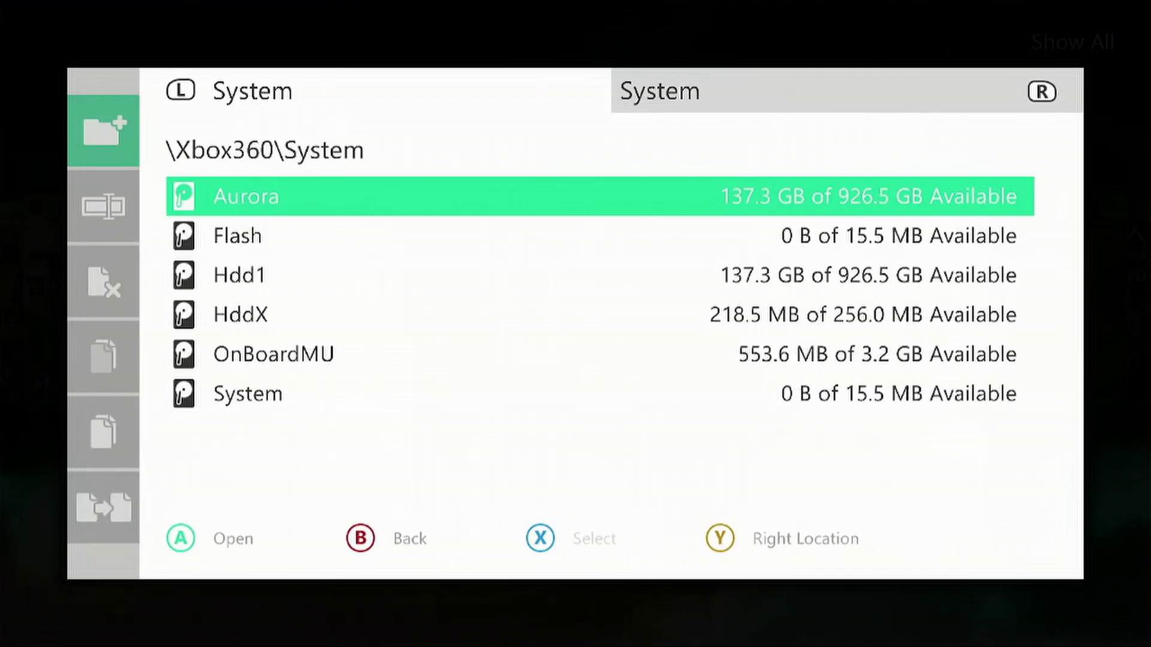
key(Down)
key(Down)
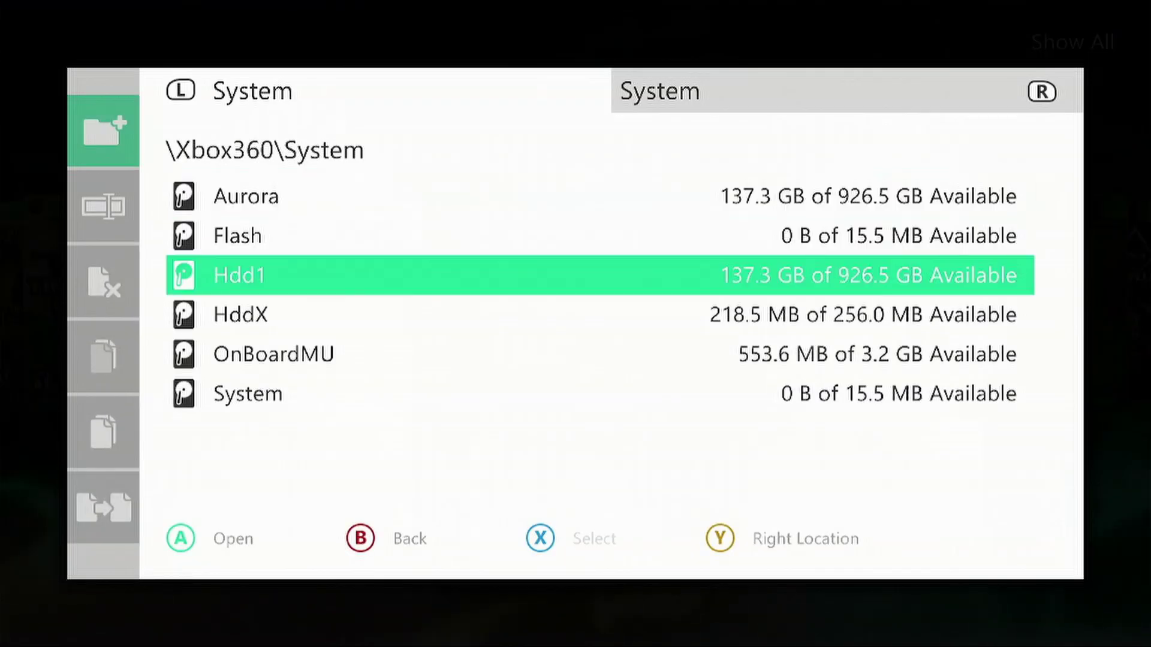
key(Return)
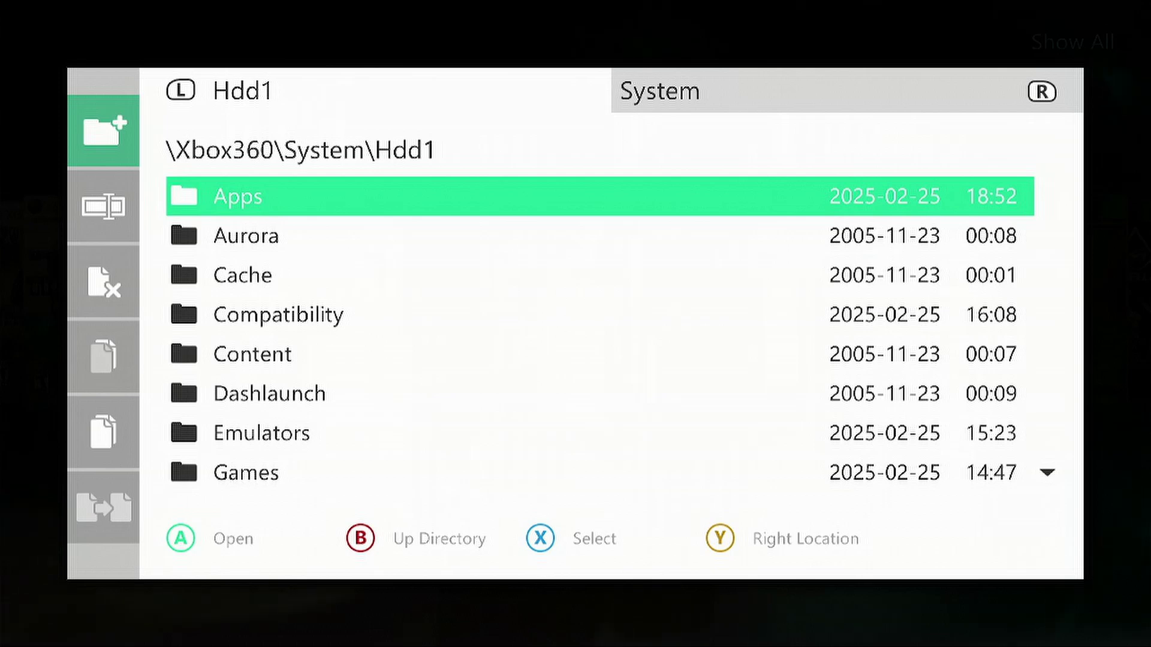
key(Return)
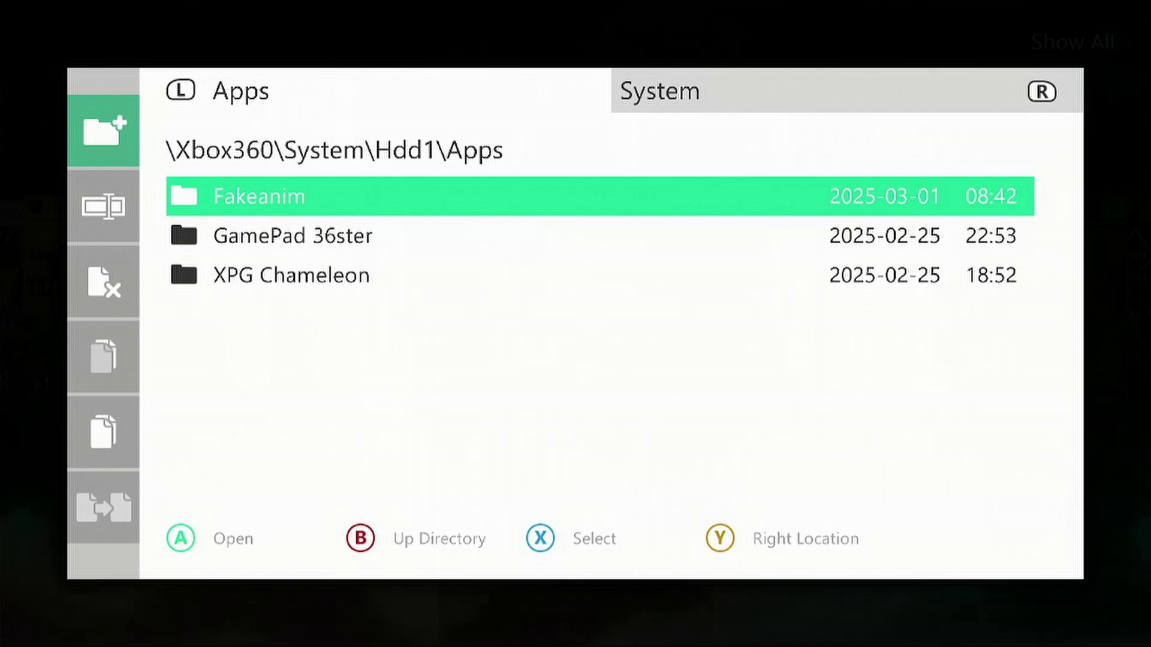
key(Return)
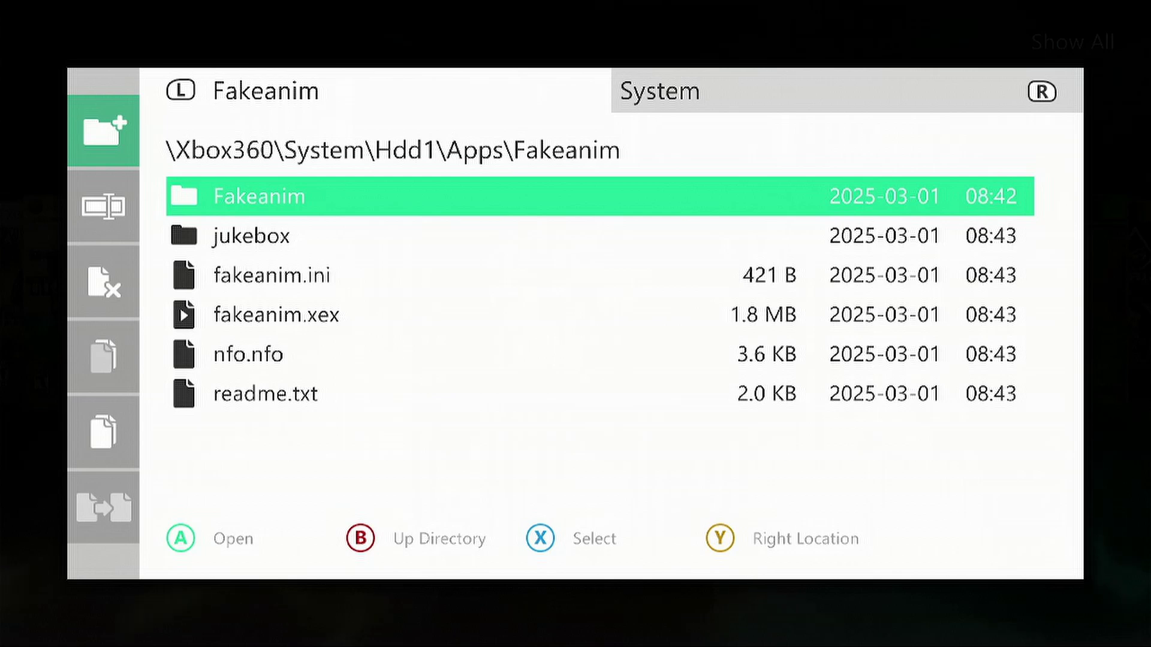
Select fakeanim.ini in the Fakeanim folder and open the Usb0 drive as the second location.
key(Down)
key(Down)
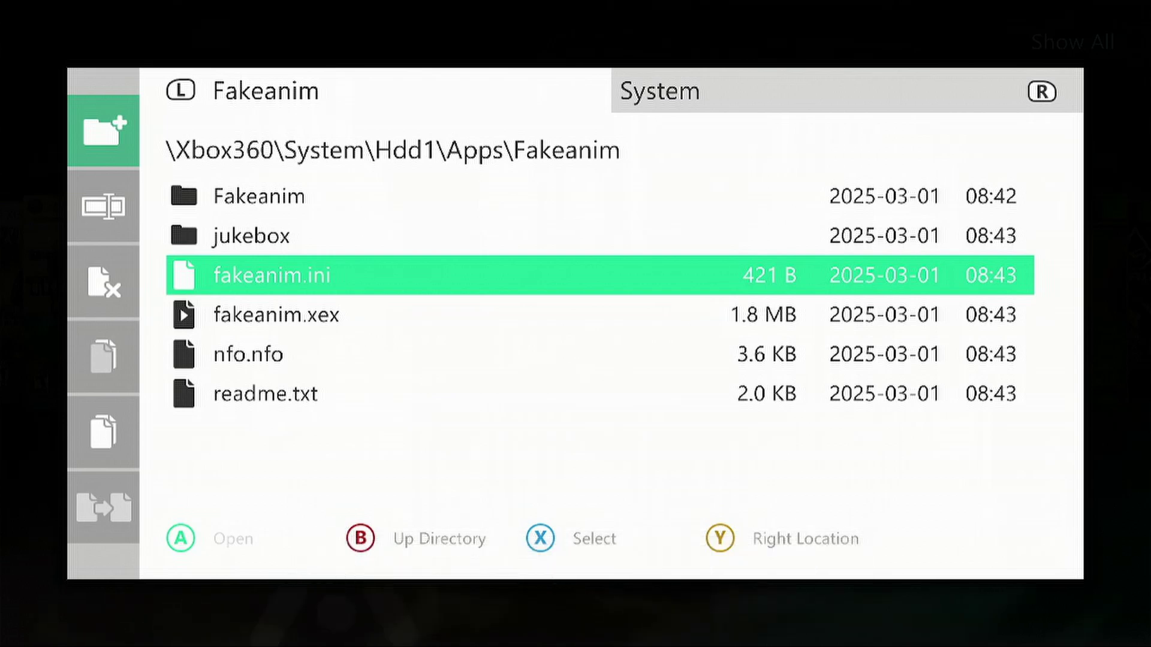
key(r)
key(Down)
key(Down)
key(Down)
key(Down)
key(Down)
key(Down)
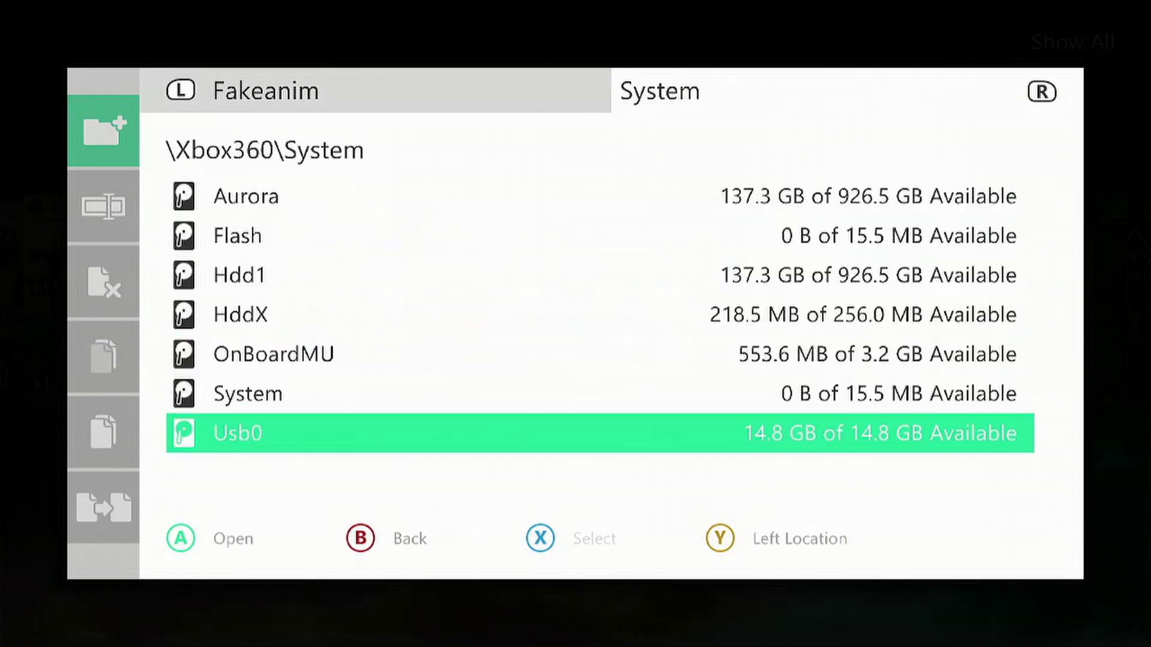
key(Return)
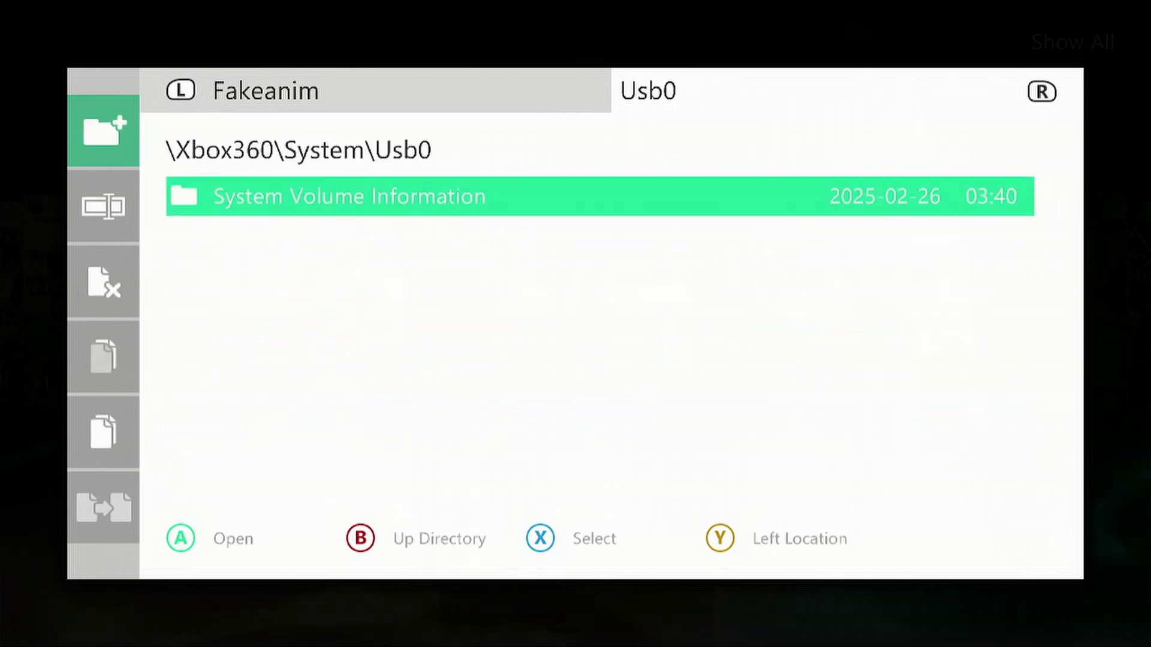
Copy fakeanim.ini from the Fakeanim folder and paste it onto the Usb0 drive.
key(l)
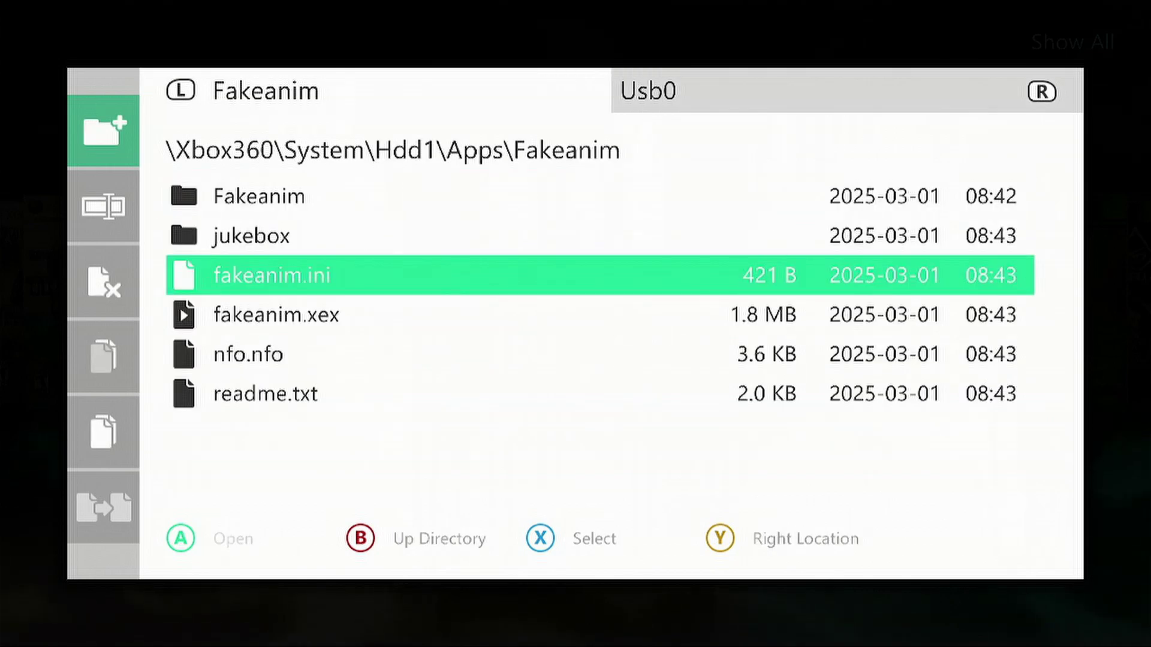
key(Left)
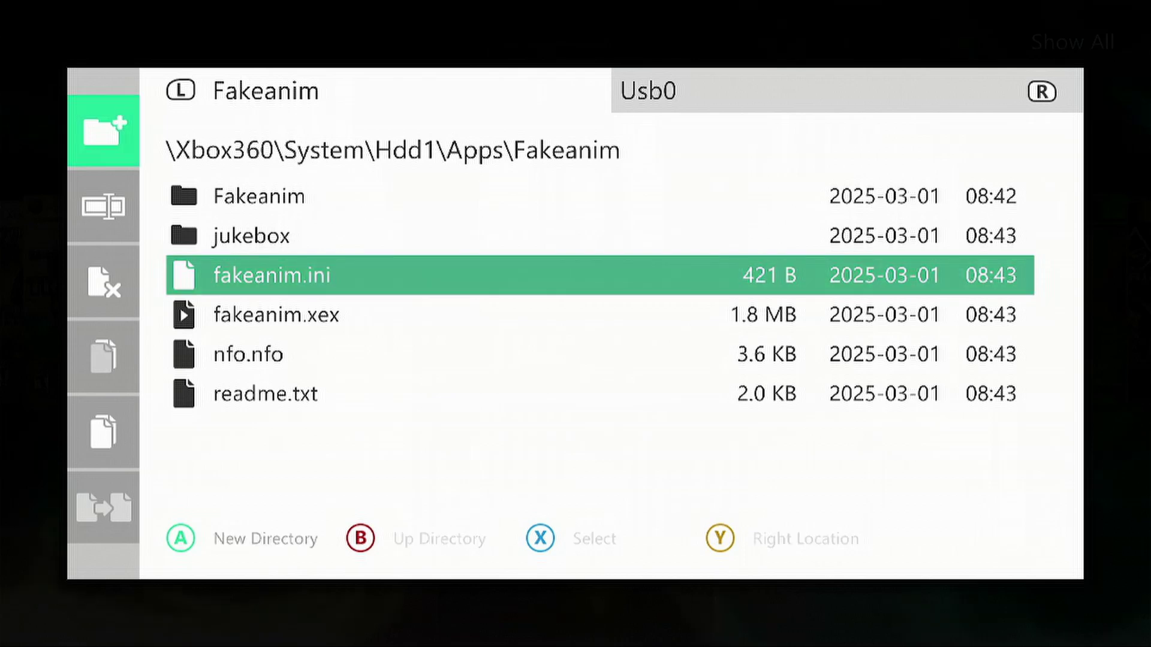
key(Down)
key(Down)
key(Down)
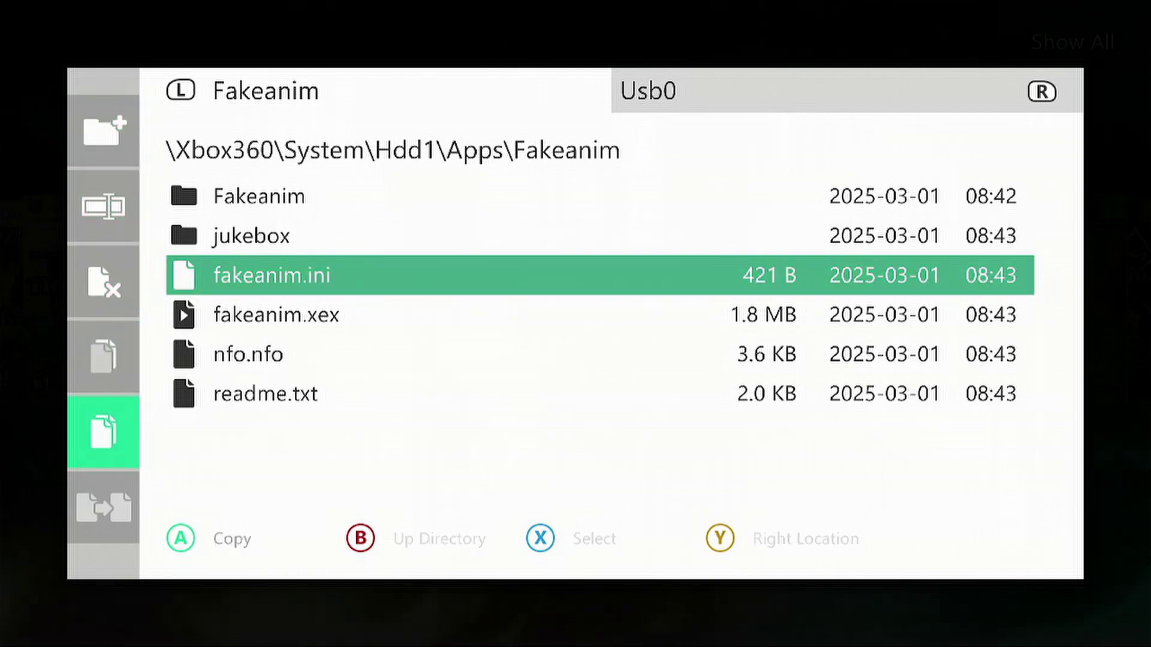
key(Return)
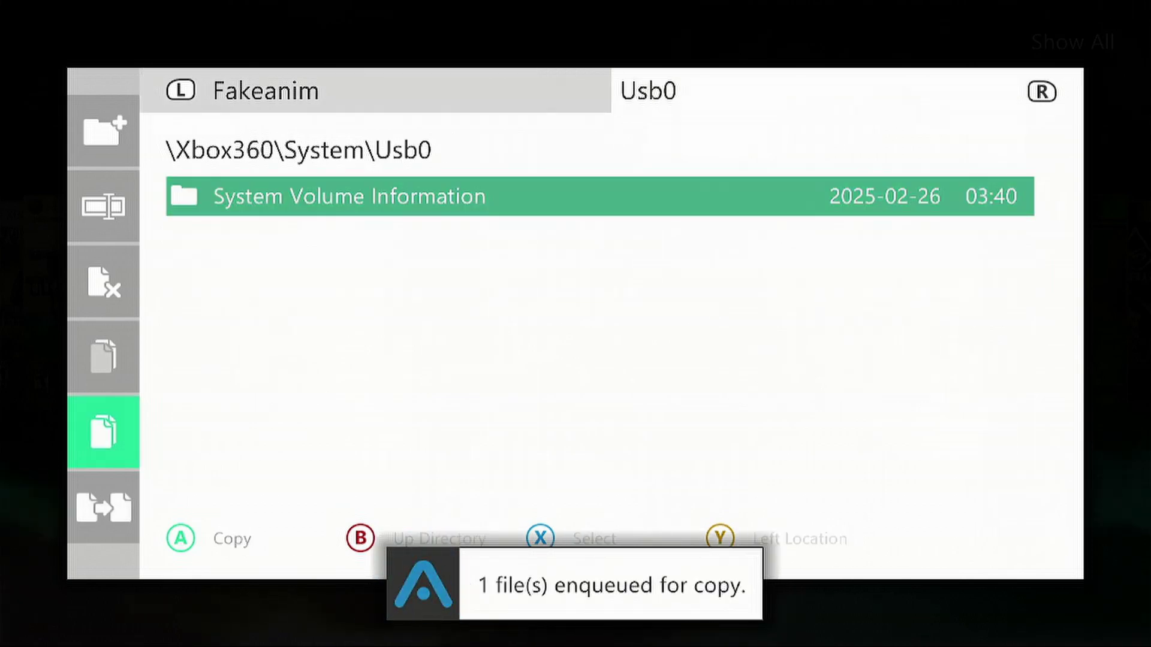
key(Down)
key(Return)
key(Right)
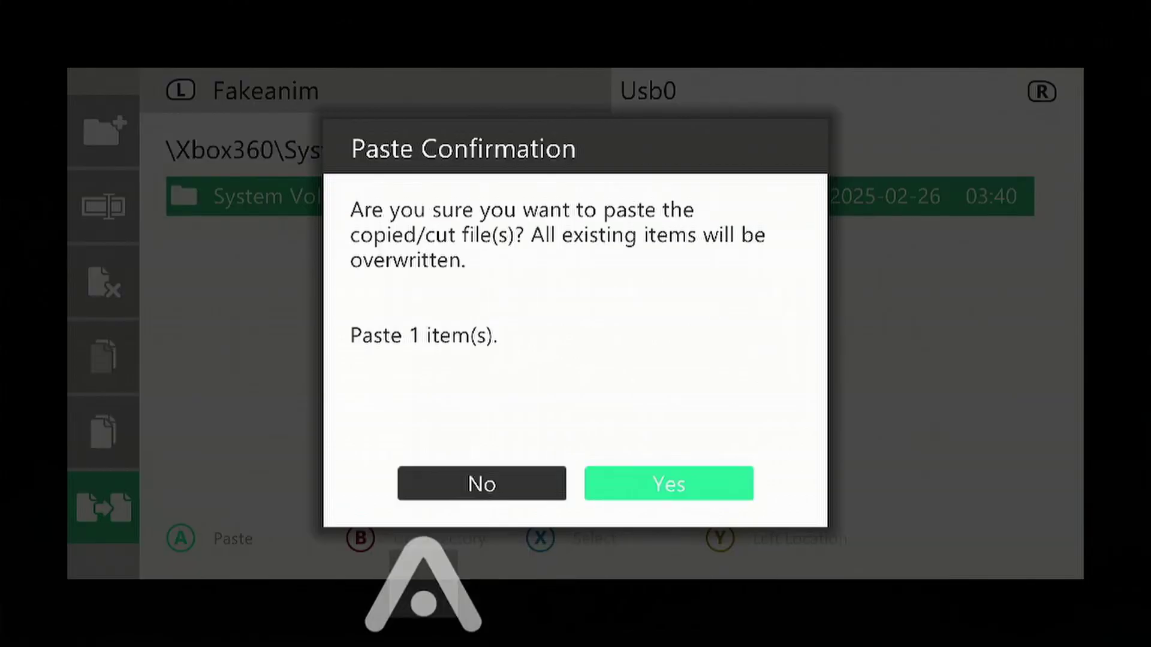
key(Return)
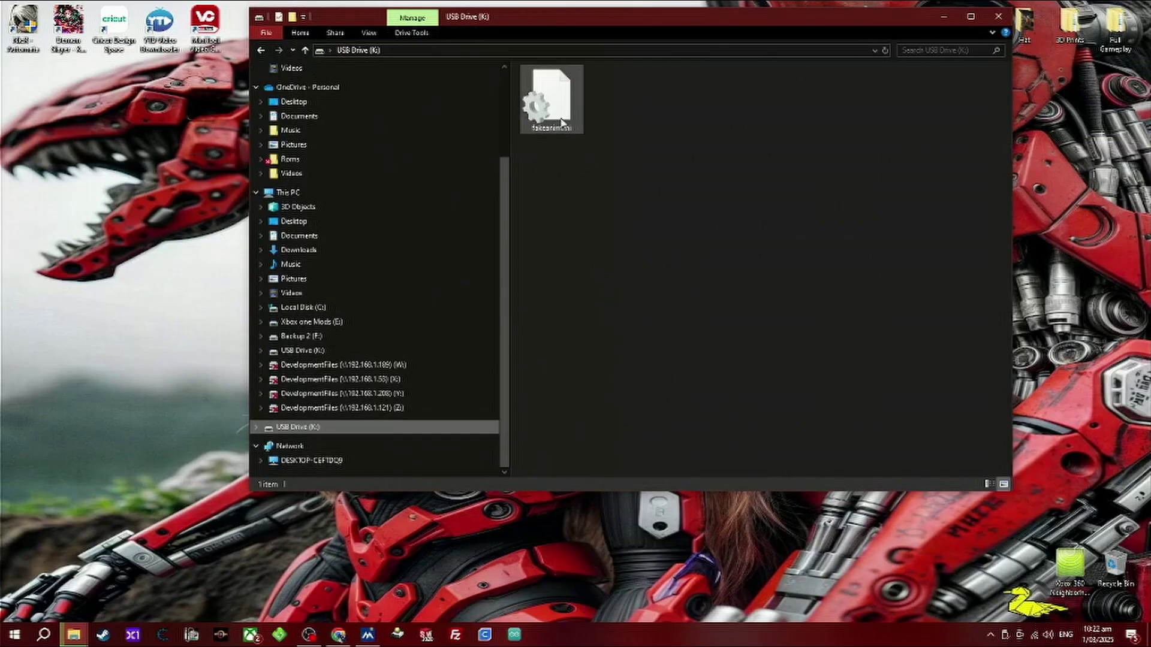
On the Windows PC, open fakeanim.ini from the USB drive in Notepad and set calibration to 0 and delay to 10.
double_click(564, 108)
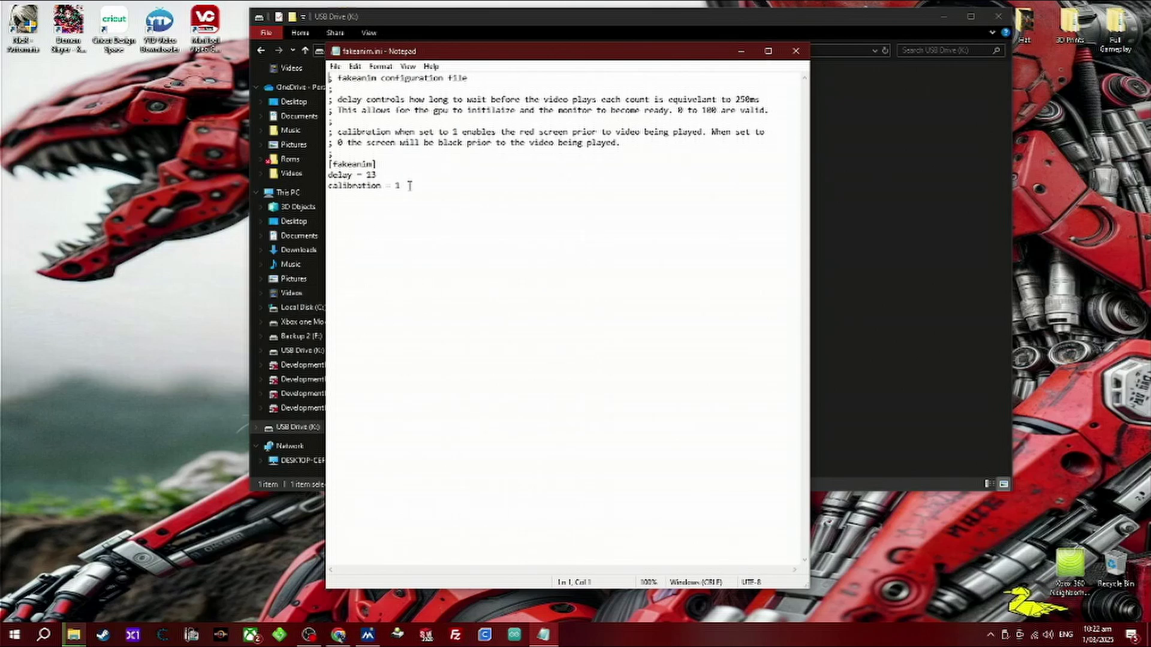
click(410, 186)
key(BackSpace)
text(0)
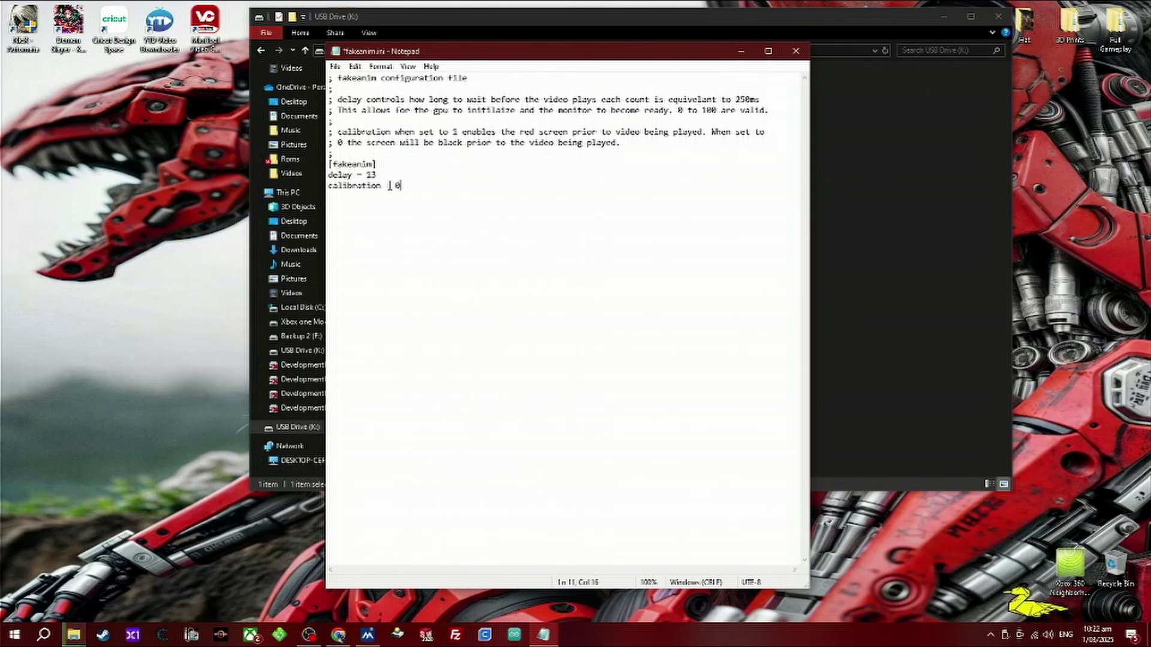
click(387, 175)
key(BackSpace)
text(0)
Save the edited fakeanim.ini, and close Notepad and the USB drive window.
click(335, 66)
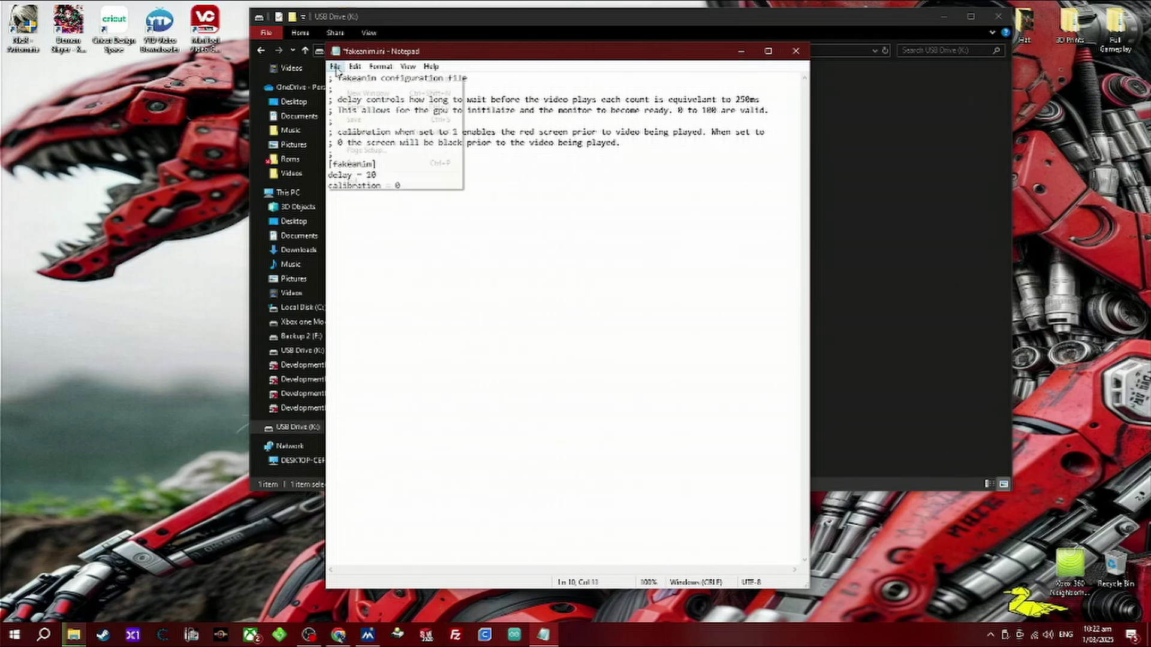
click(366, 120)
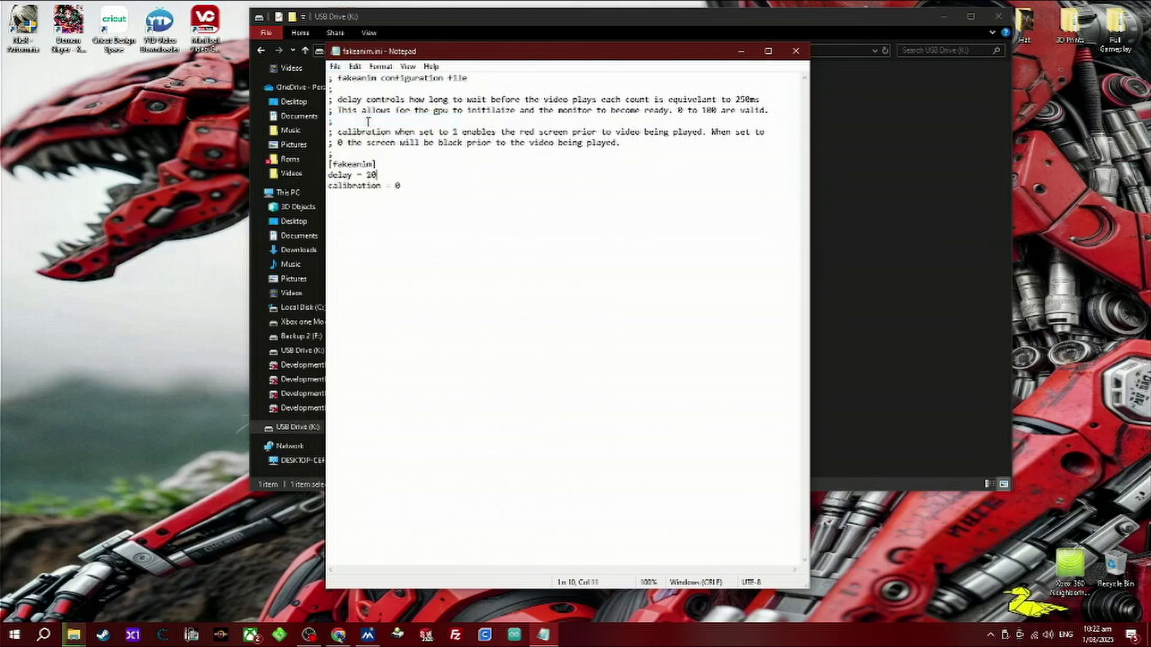
click(794, 52)
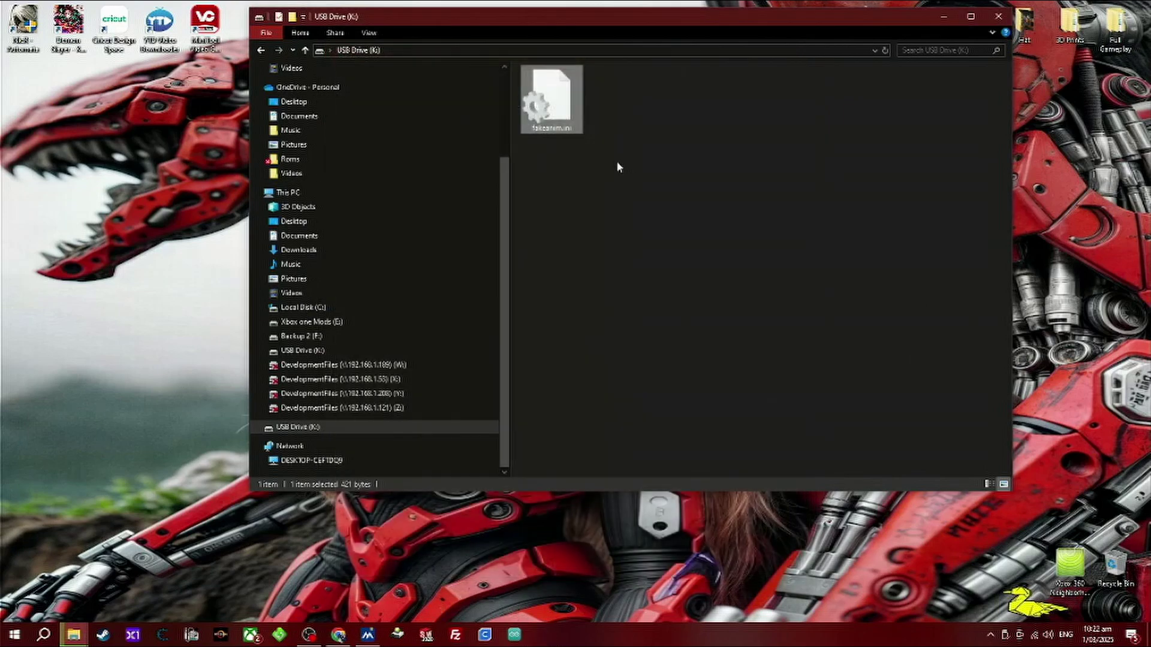
click(999, 16)
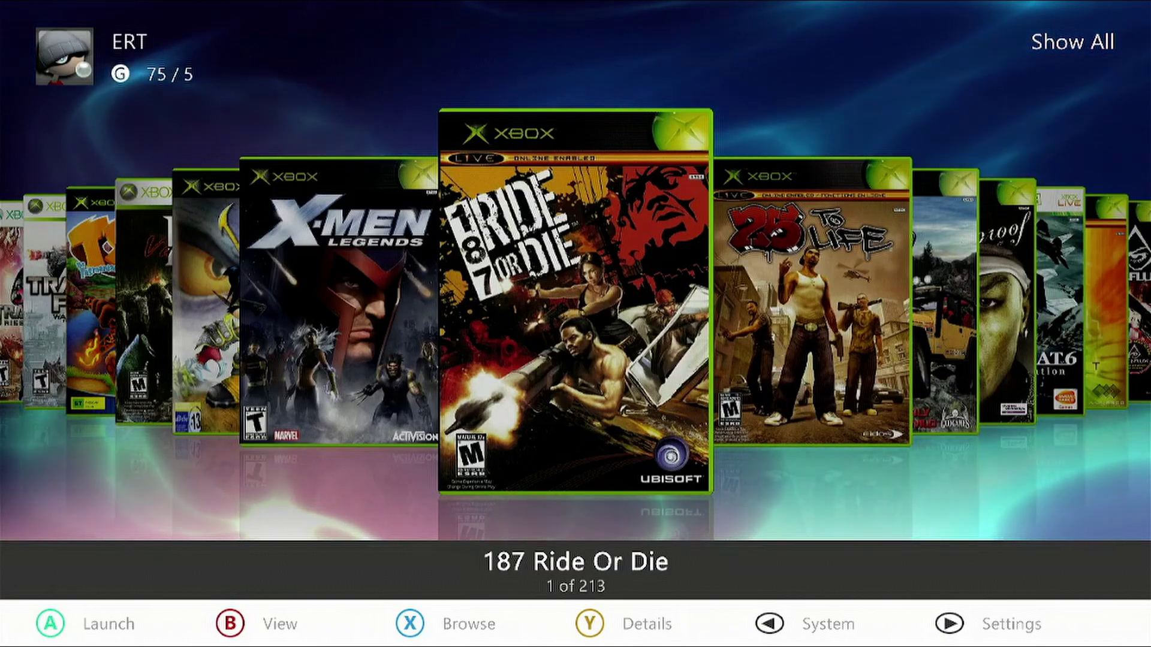
On the Xbox 360 in Aurora, open the file manager and enter the Usb0 drive.
key(BackSpace)
key(Return)
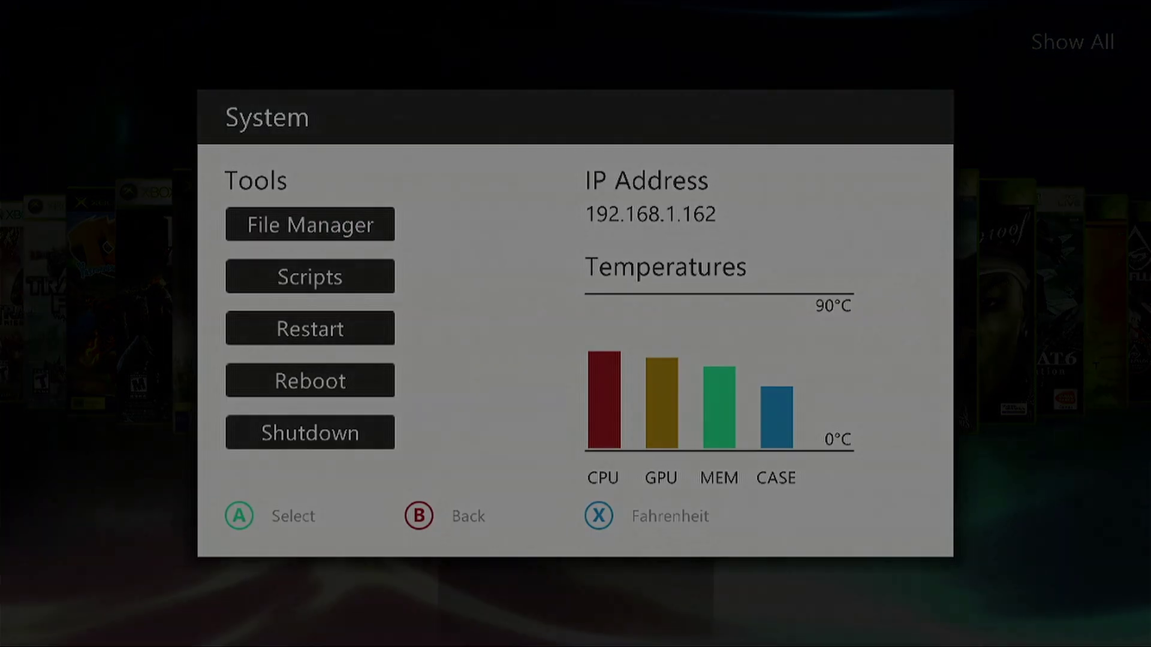
key(Down)
key(Down)
key(Down)
key(Down)
key(Down)
key(Down)
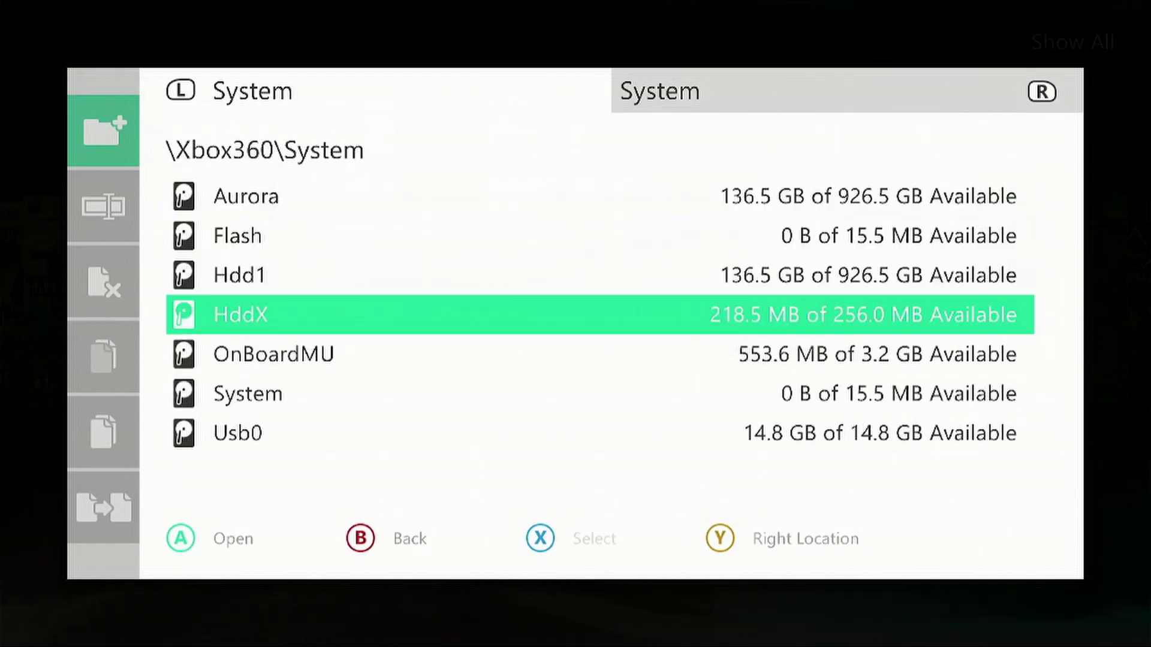
key(Return)
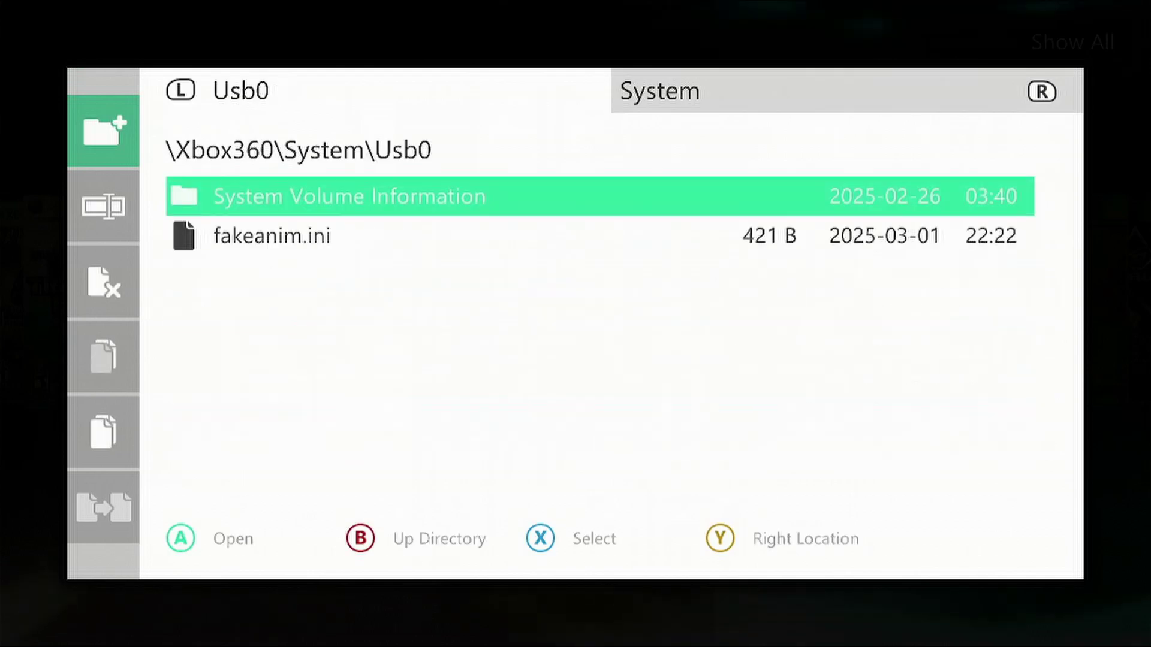
In the second location, delete the old fakeanim.ini from the Hdd1\Apps\Fakeanim folder.
key(Down)
key(Tab)
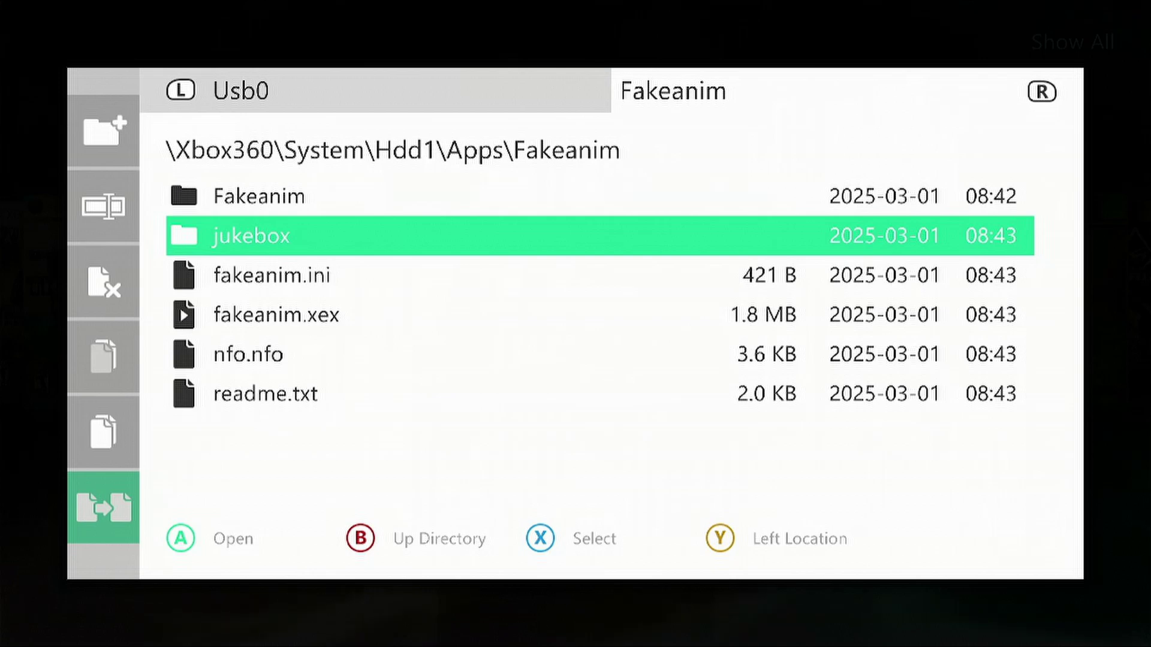
key(Down)
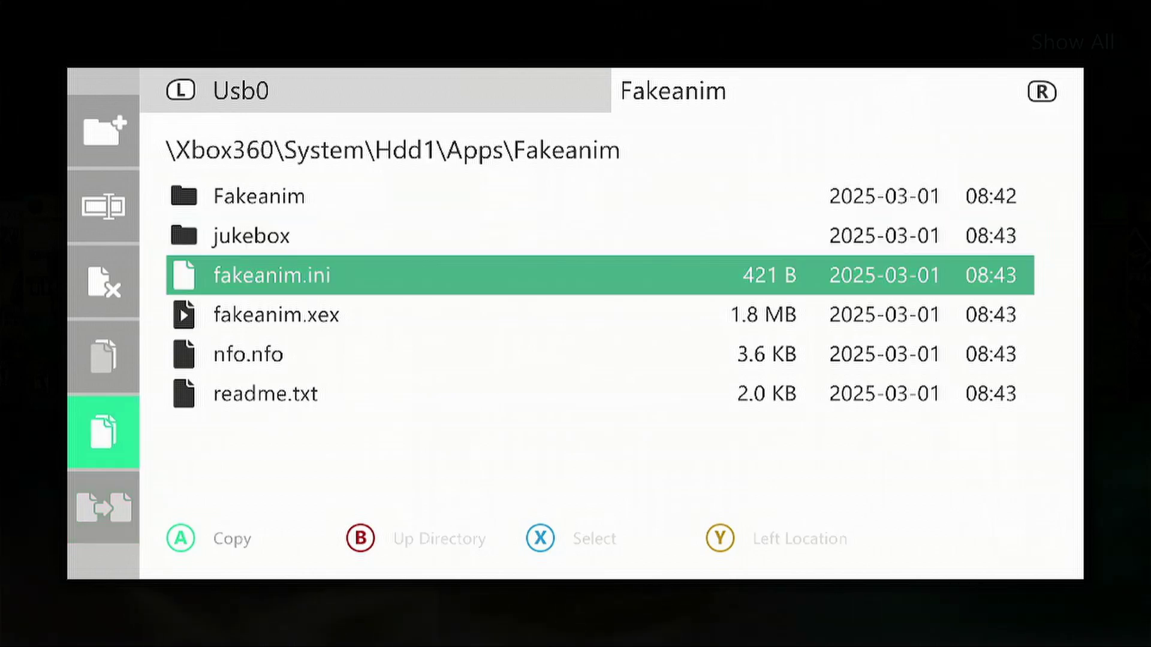
key(Up)
key(Up)
key(Return)
key(Right)
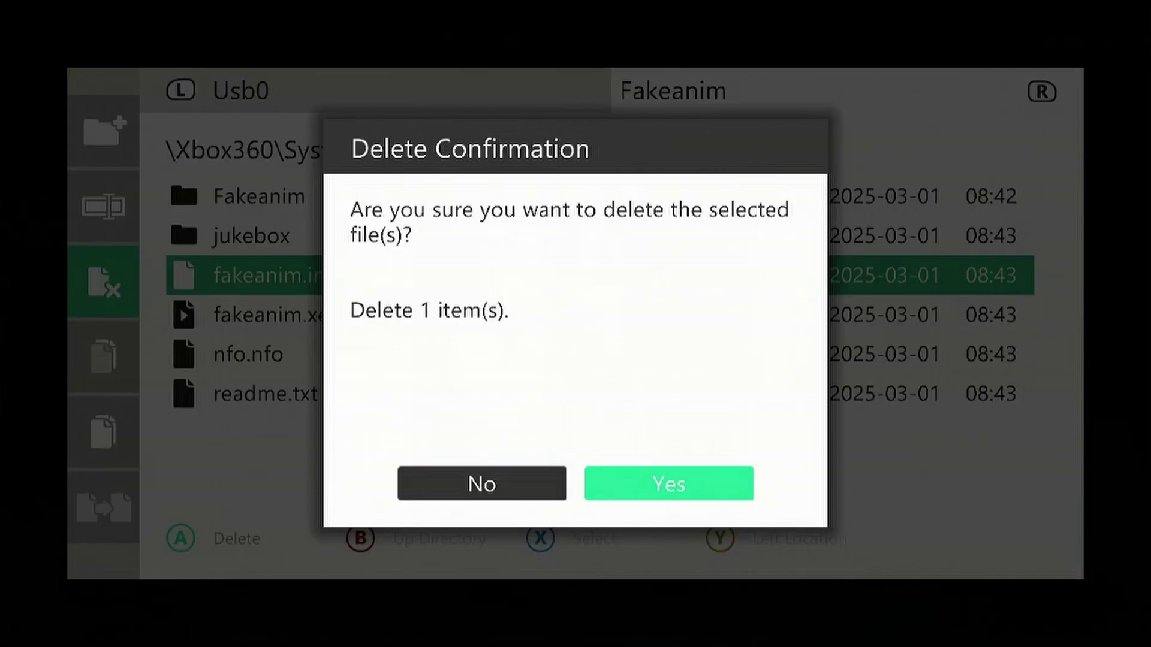
key(Return)
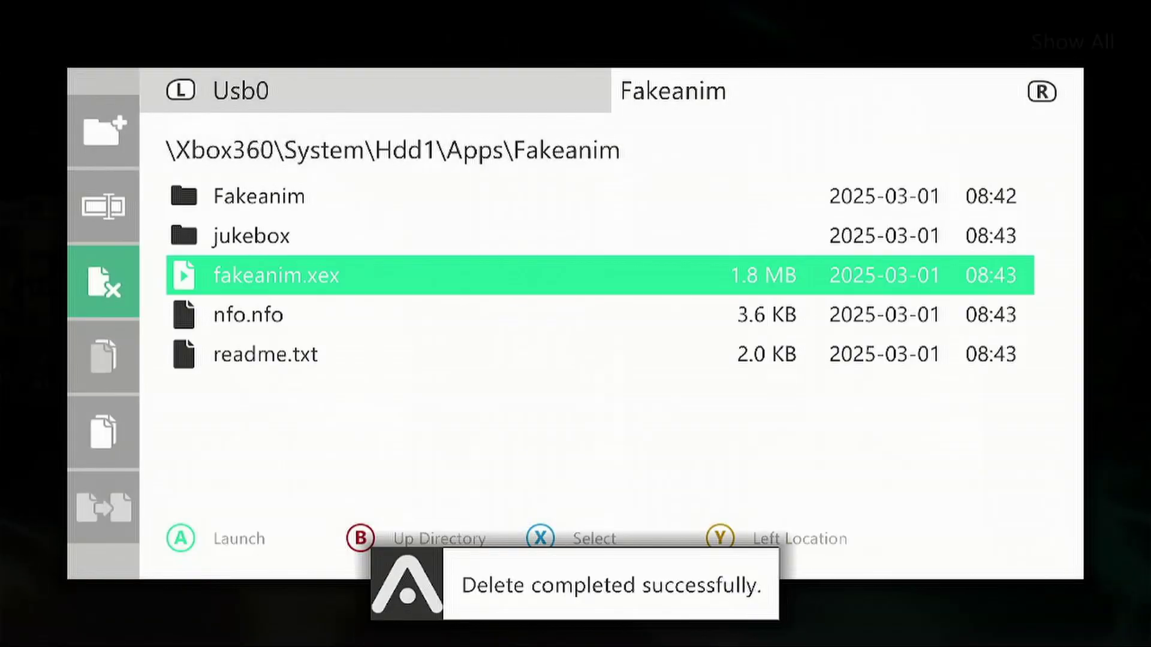
Copy the edited fakeanim.ini from the Usb0 drive.
key(y)
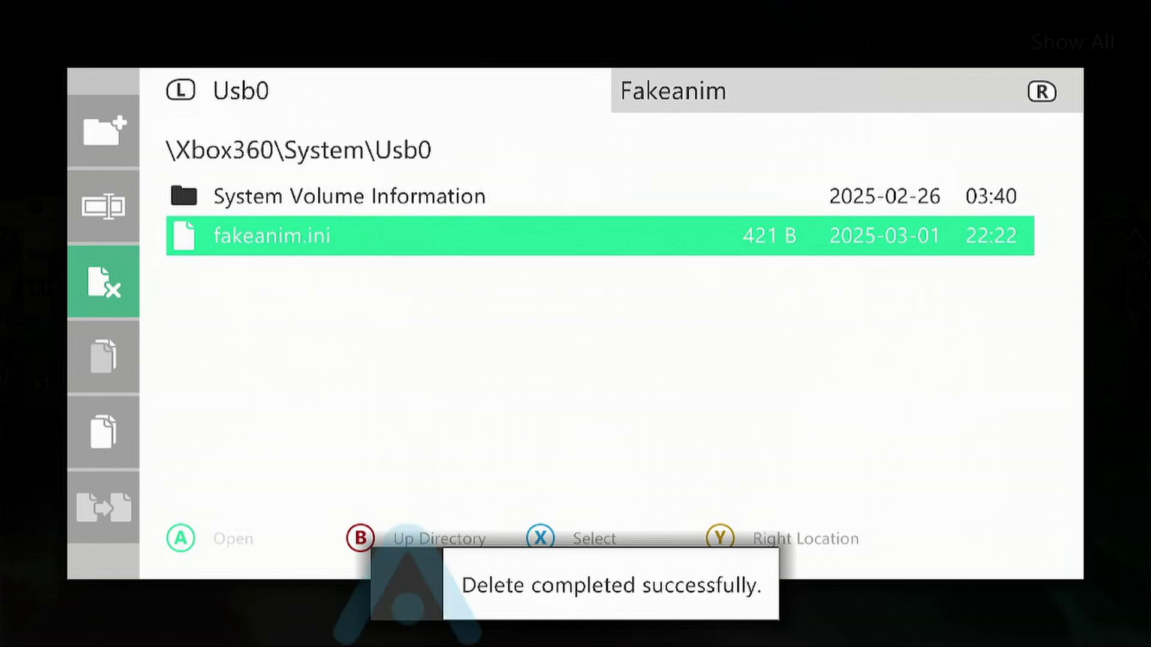
key(Left)
key(Down)
key(Down)
key(Down)
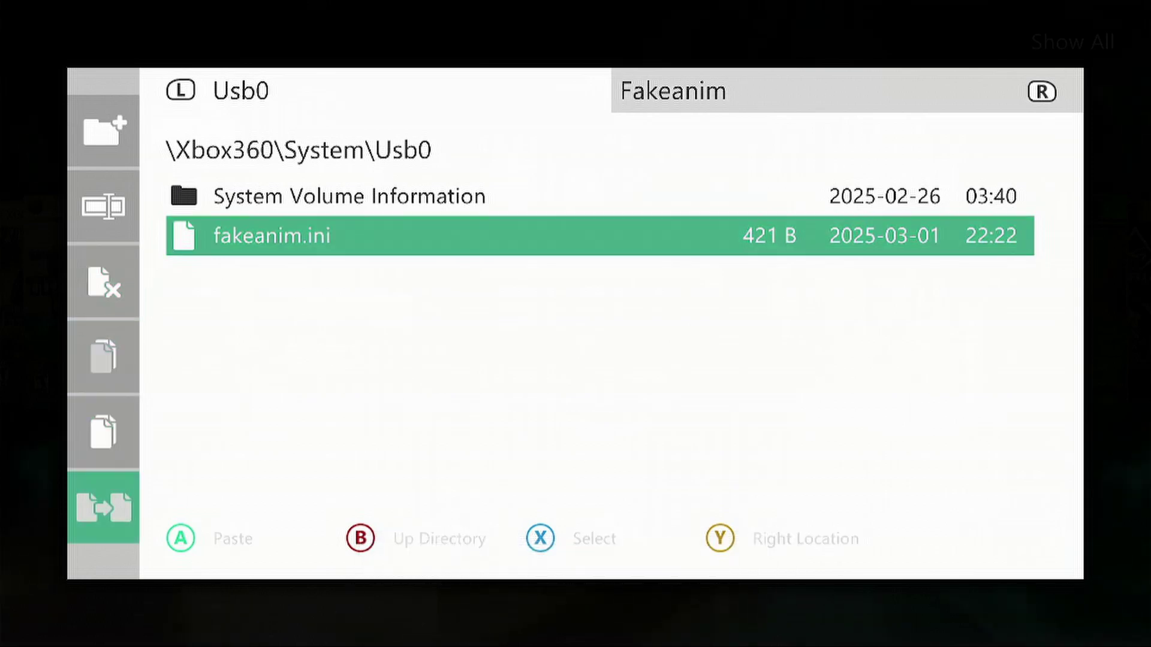
key(Up)
key(Return)
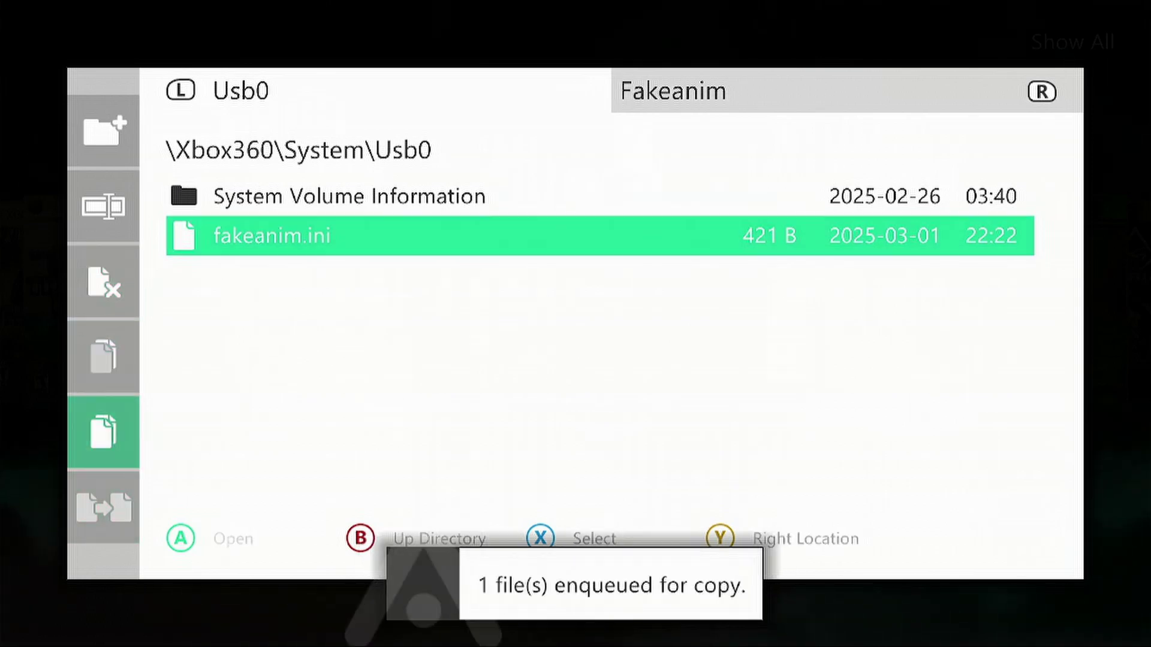
Paste the copied fakeanim.ini into the Fakeanim folder on Hdd1.
key(y)
key(Down)
key(Return)
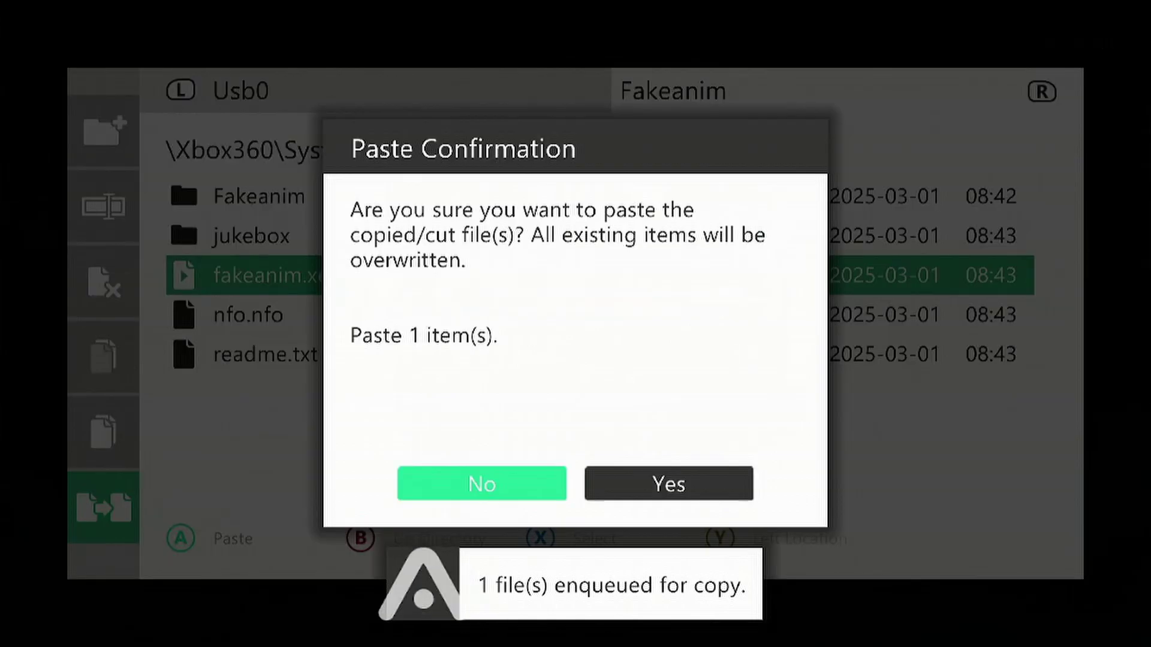
key(Right)
key(Return)
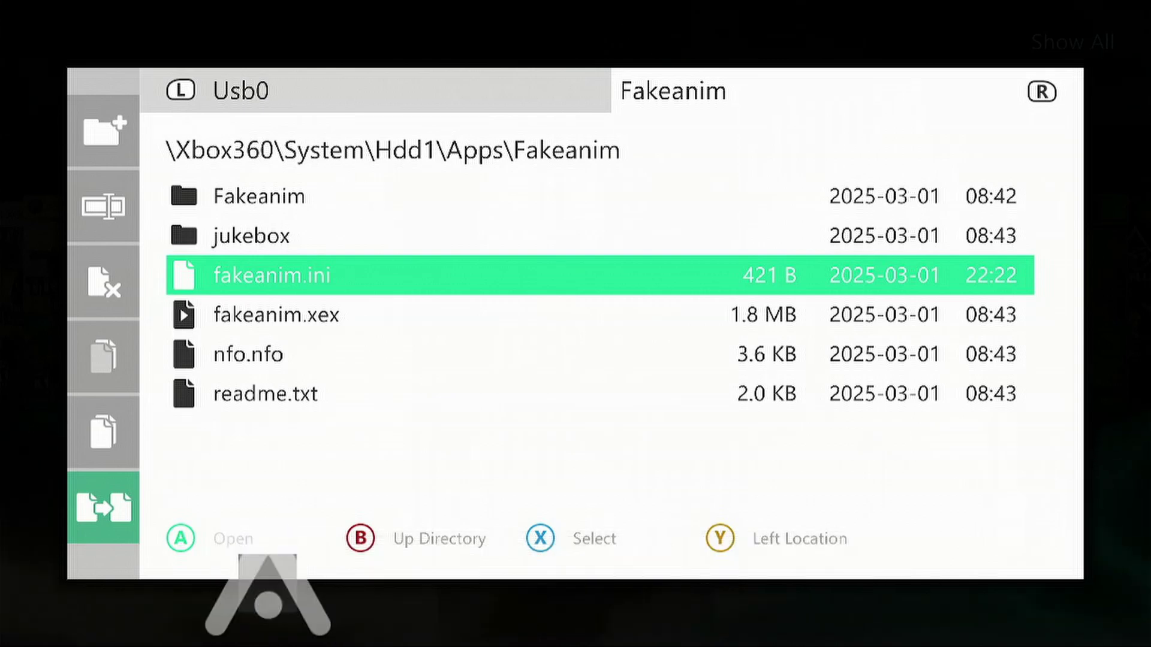
Open the jukebox folder inside the Fakeanim folder.
key(Down)
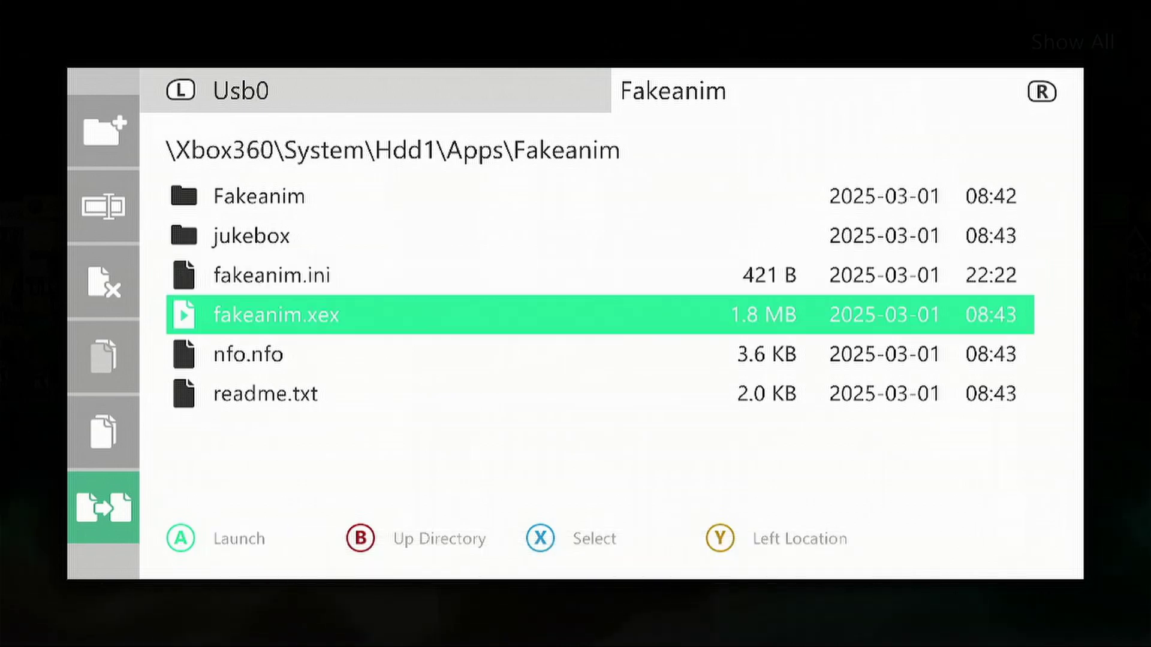
key(Up)
key(Up)
key(Return)
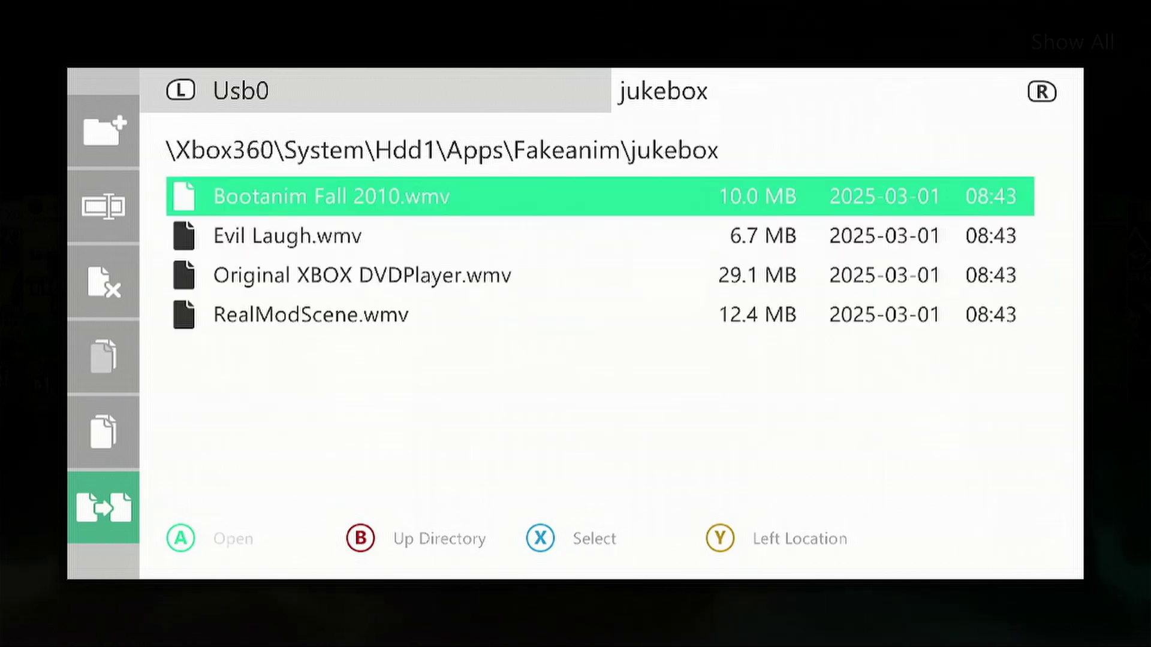
Look through the WMV boot animation videos in the jukebox folder.
key(Down)
key(Down)
key(Down)
key(Up)
key(Up)
key(Up)
key(Down)
key(Down)
key(Down)
key(Up)
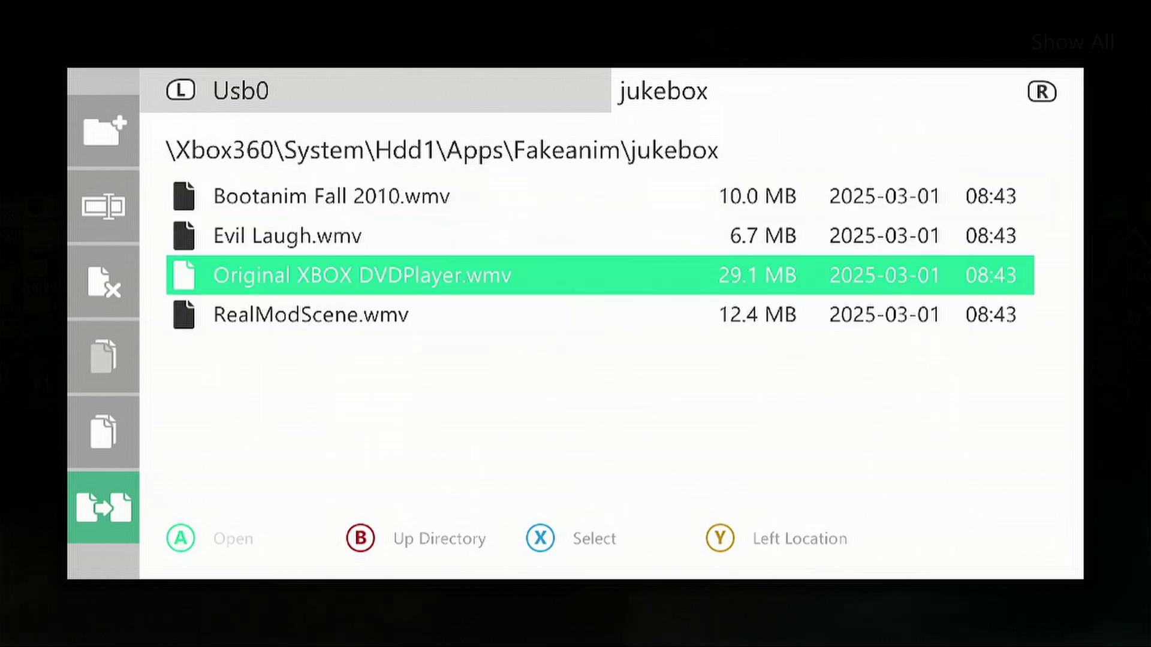
key(Up)
key(Up)
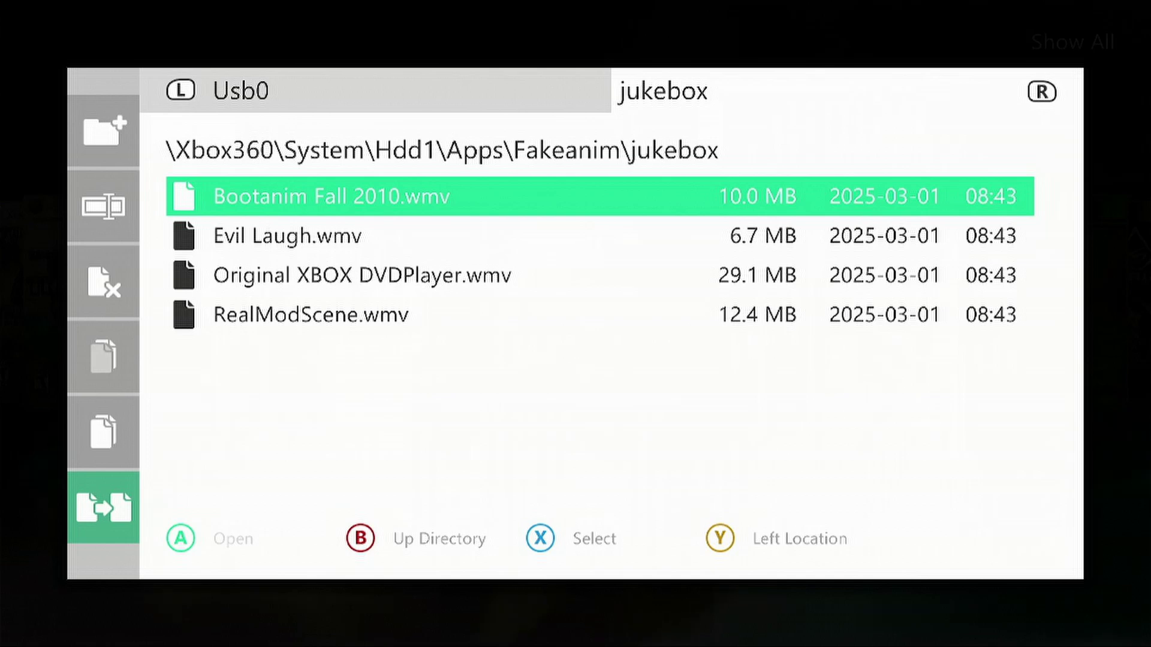
Select Evil Laugh.wmv, Bootanim Fall 2010.wmv and RealModScene.wmv in the jukebox folder and delete them together.
key(Down)
key(x)
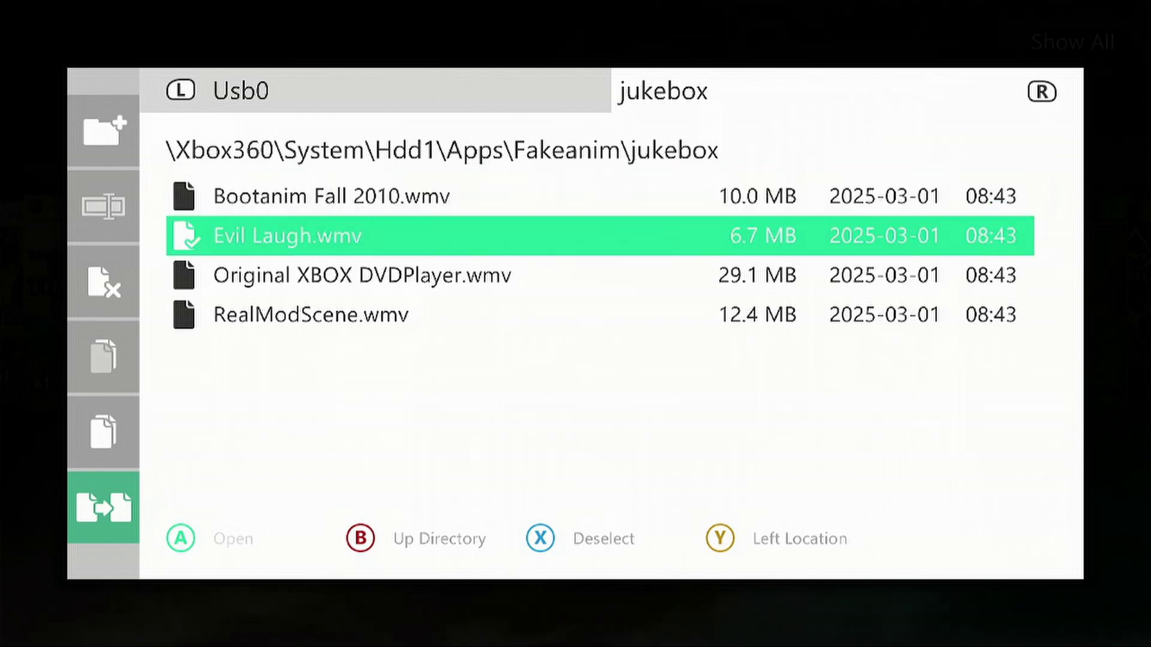
key(Up)
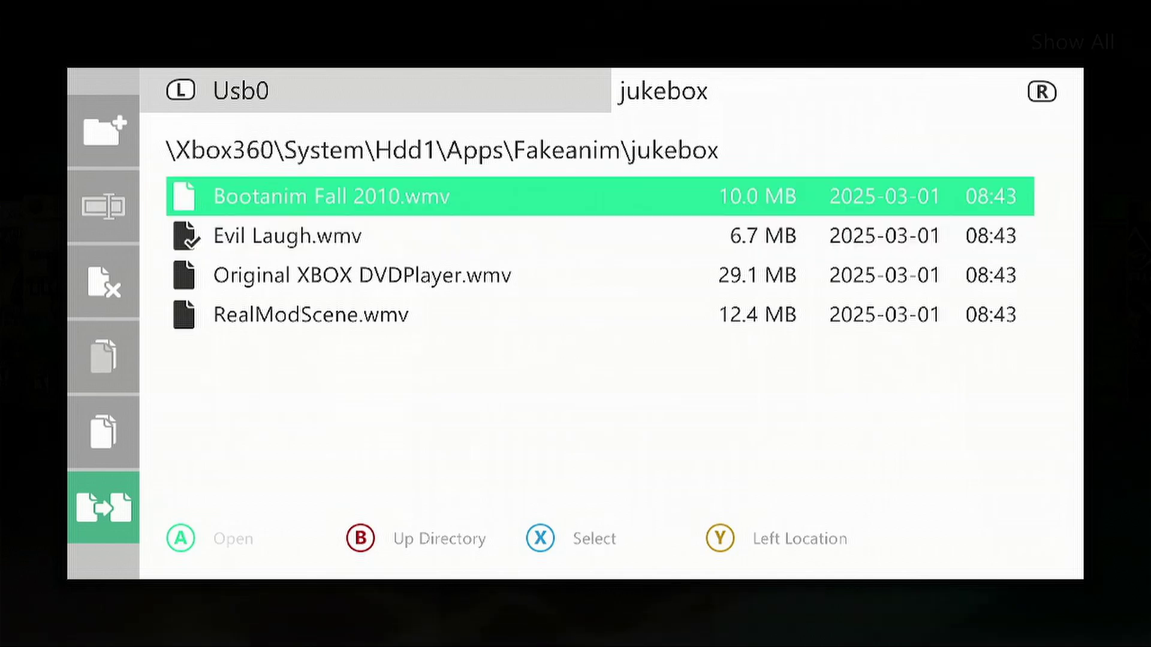
key(x)
key(Down)
key(Down)
key(Down)
key(x)
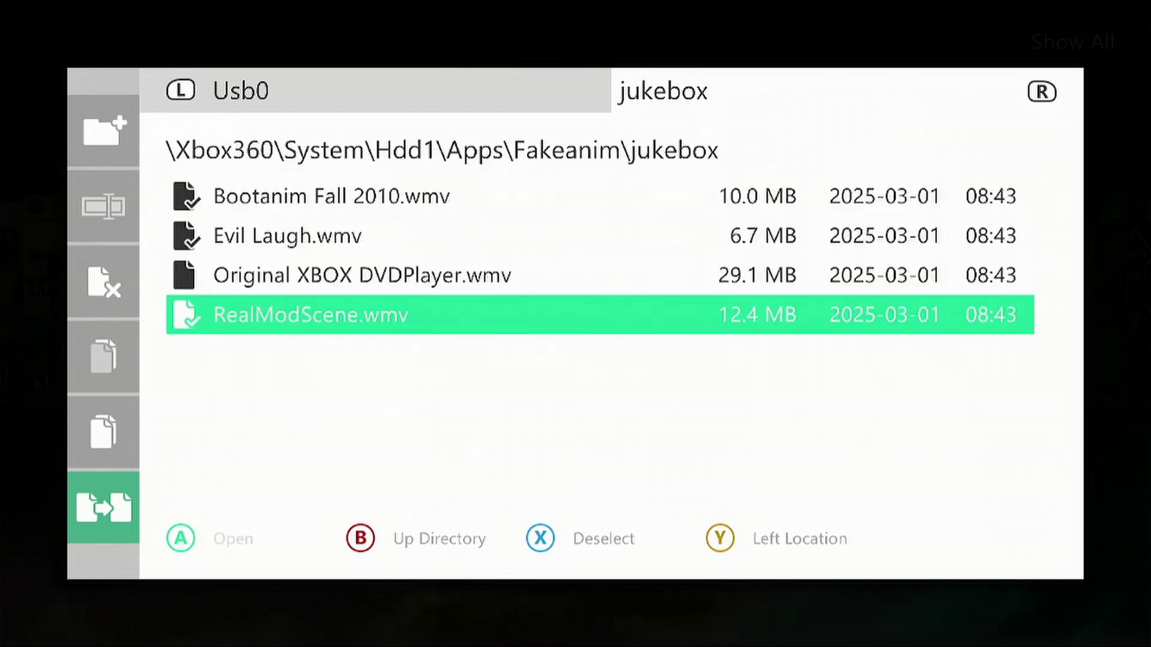
key(Left)
key(Up)
key(Up)
key(Up)
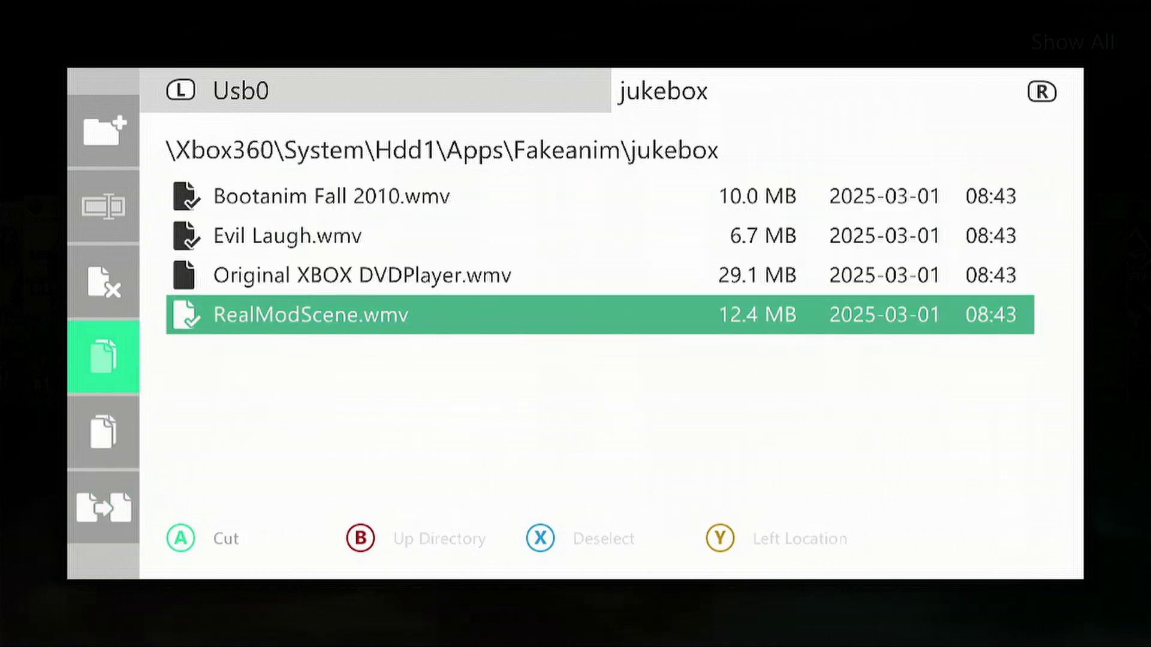
key(a)
key(Right)
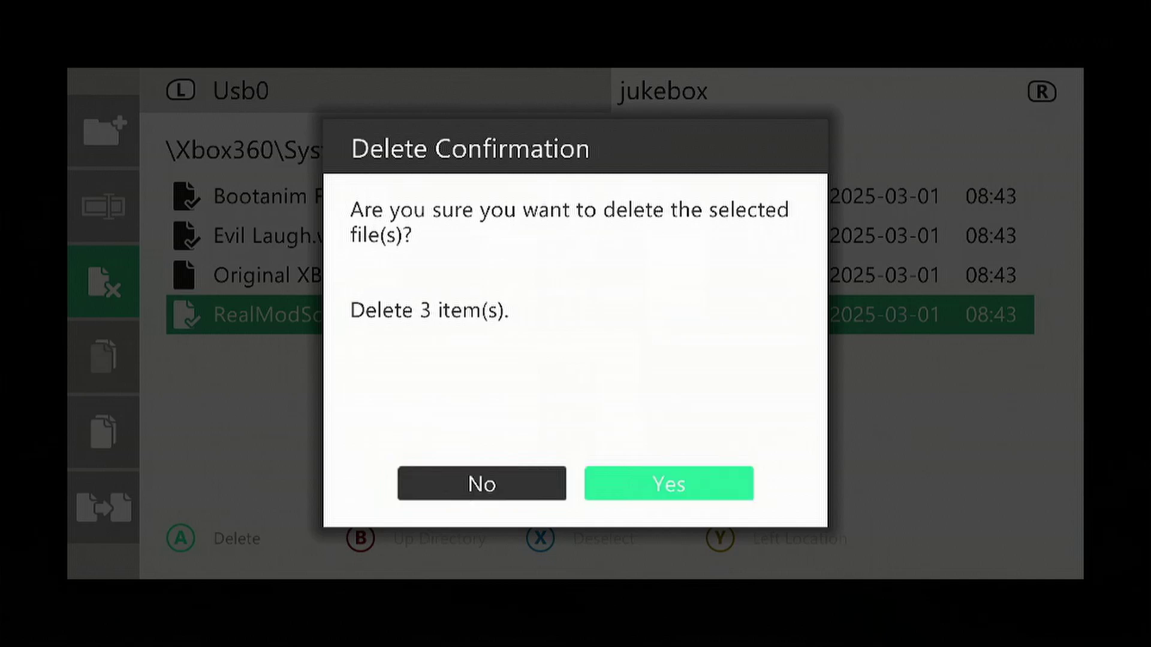
key(a)
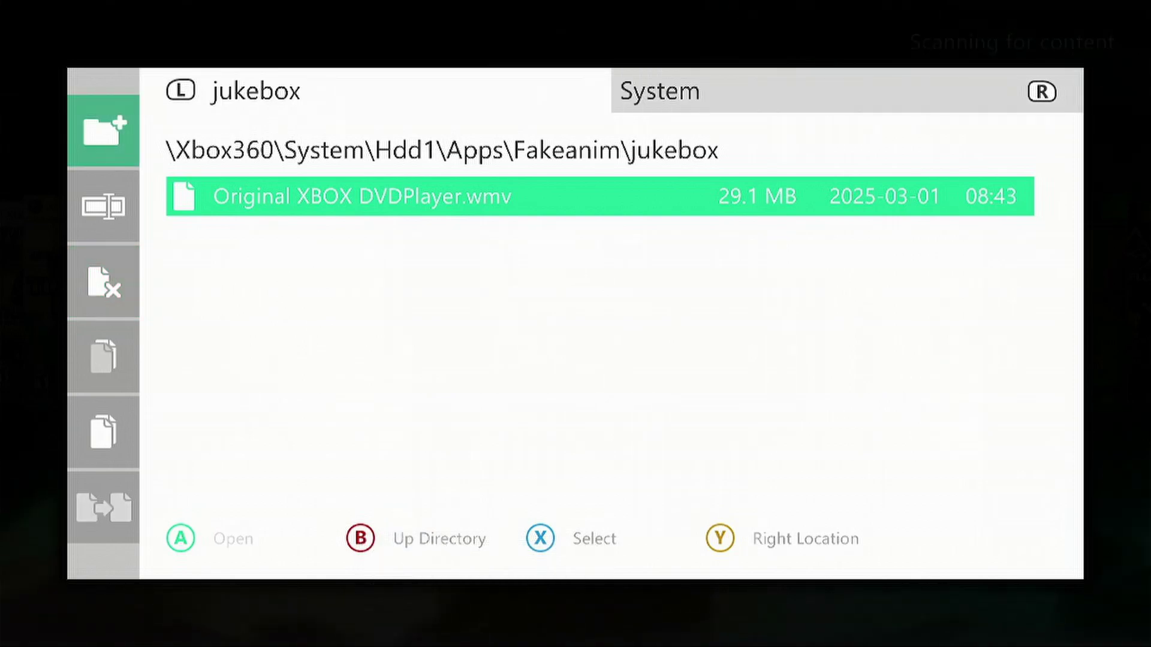
Go back up from jukebox to the Fakeanim folder and move to fakeanim.xex.
key(b)
key(Down)
key(Down)
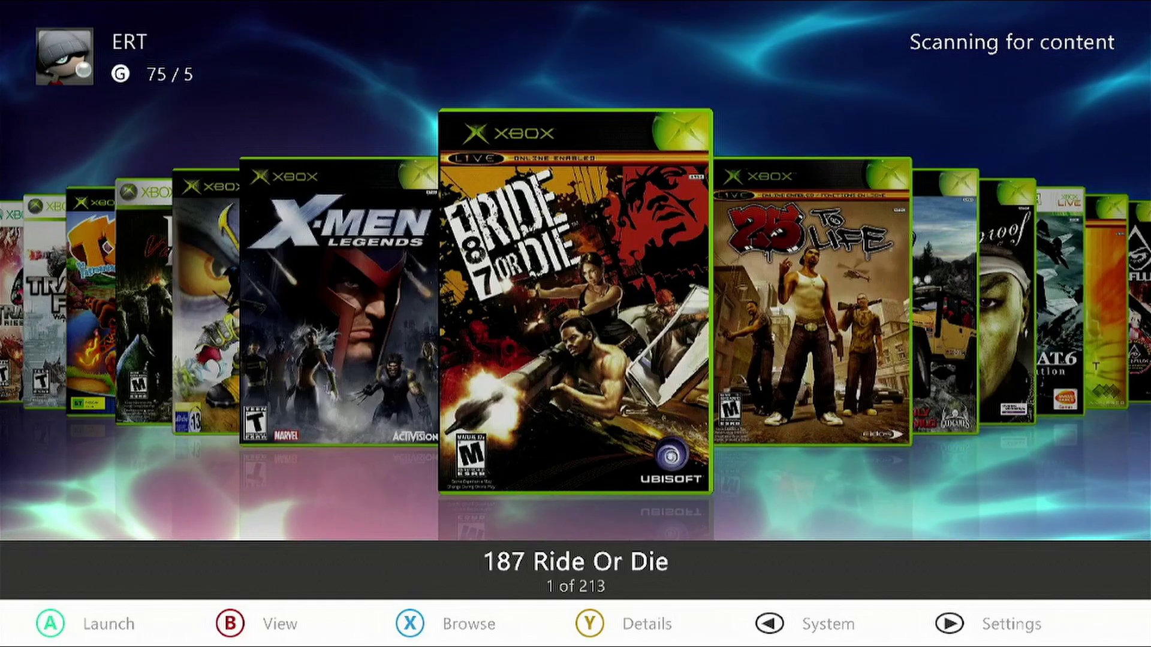
Open Aurora's file manager and enter the Flash drive.
key(BackSpace)
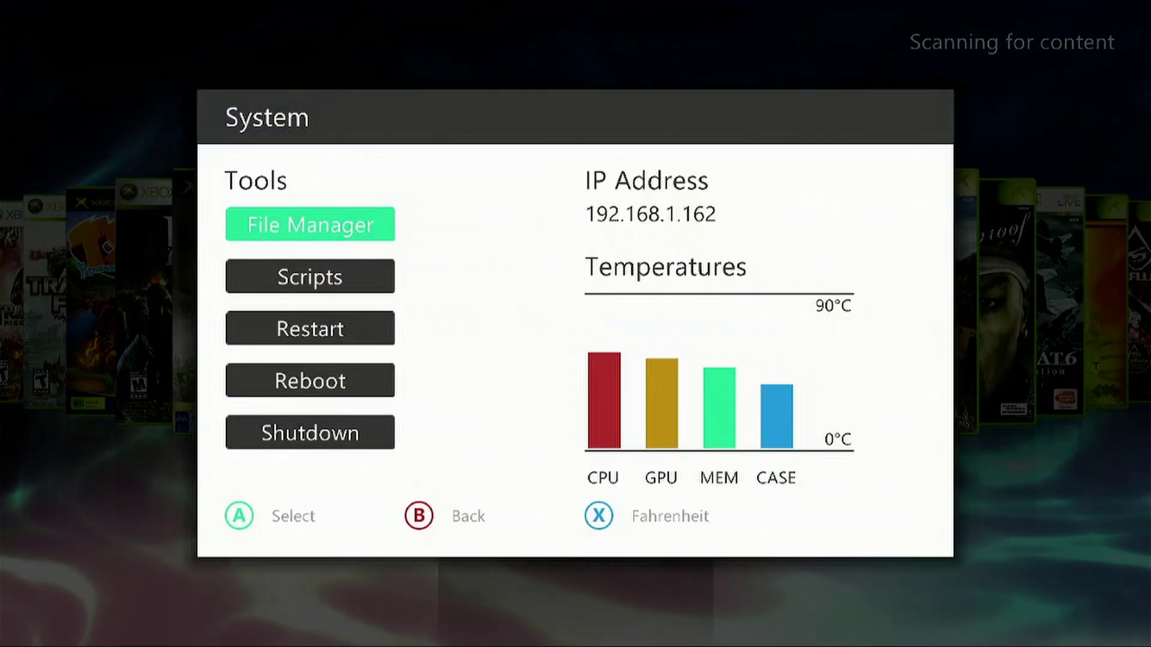
key(Return)
key(Down)
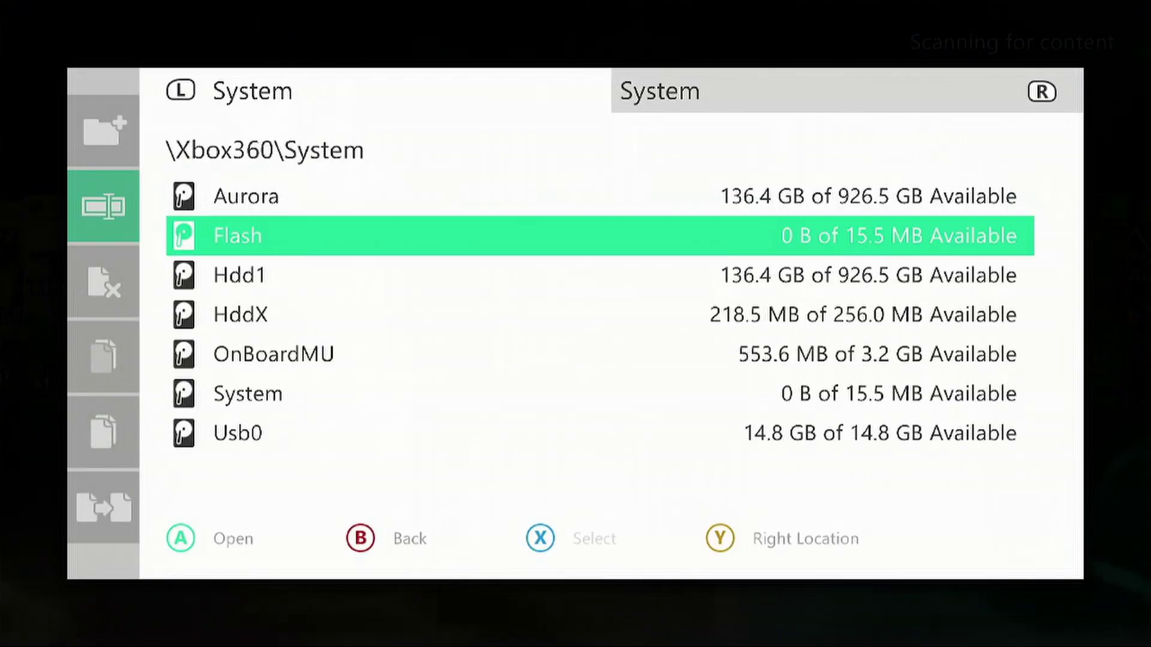
key(Return)
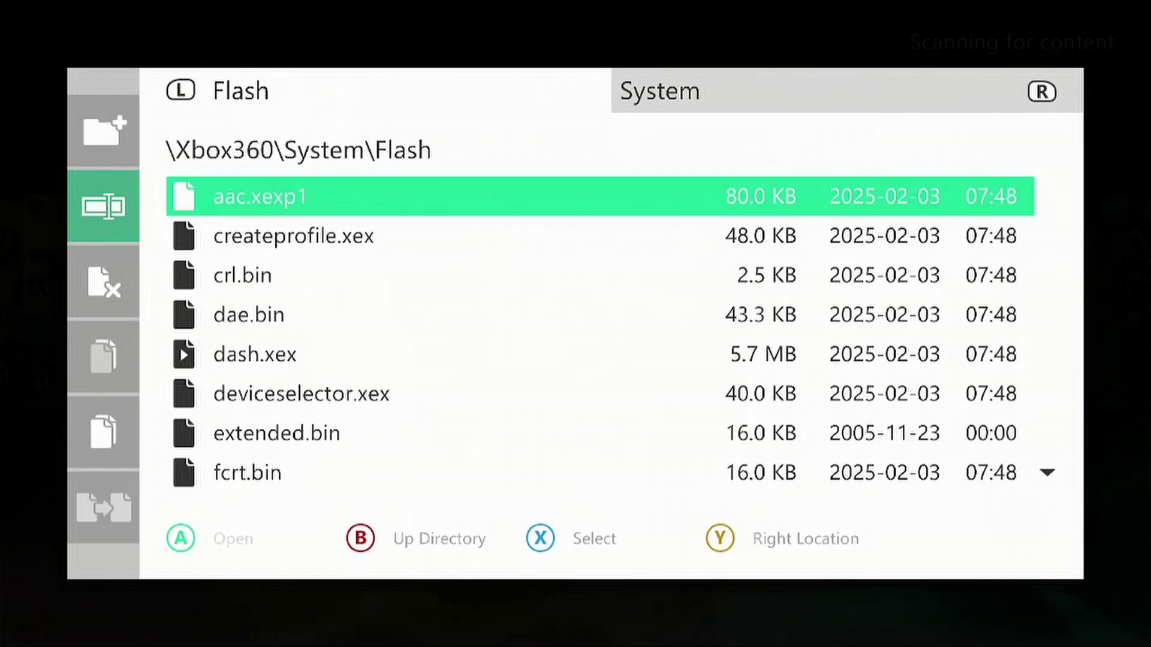
Examine the list of system files on the Flash drive.
key(Down)
key(Down)
key(Down)
key(Down)
key(Down)
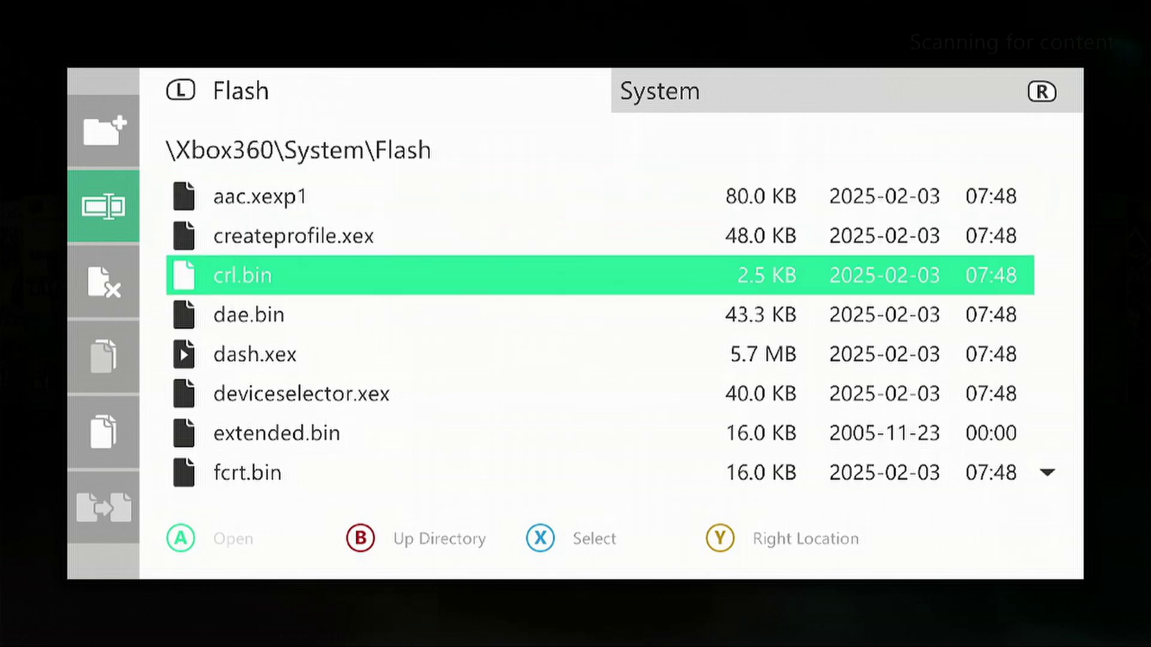
key(Up)
key(Up)
key(Up)
key(Up)
key(Up)
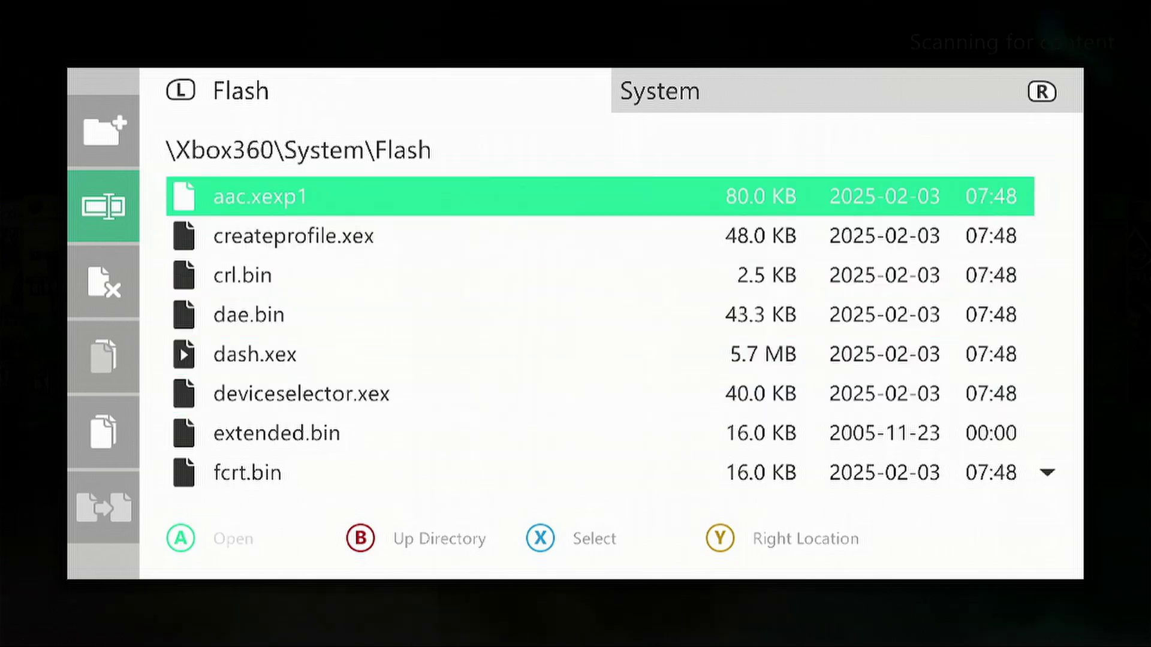
Open the Usb0 drive as the second location and highlight bootanim.xex.
key(Tab)
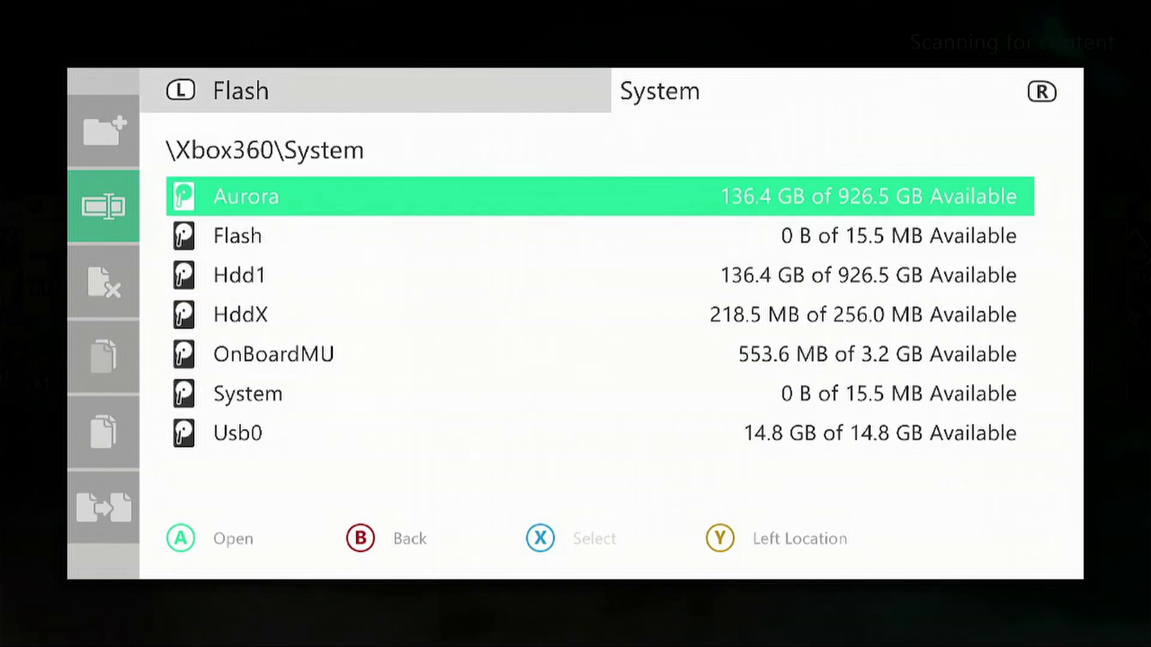
key(Down)
key(Down)
key(Down)
key(Down)
key(Down)
key(Down)
key(Return)
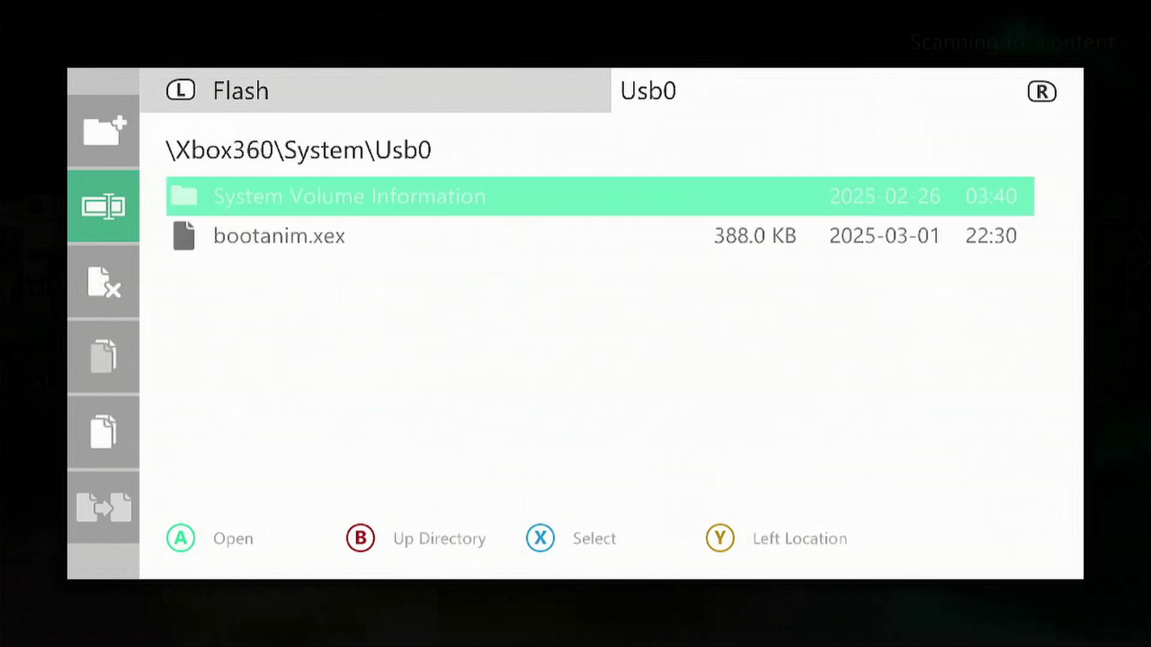
key(Down)
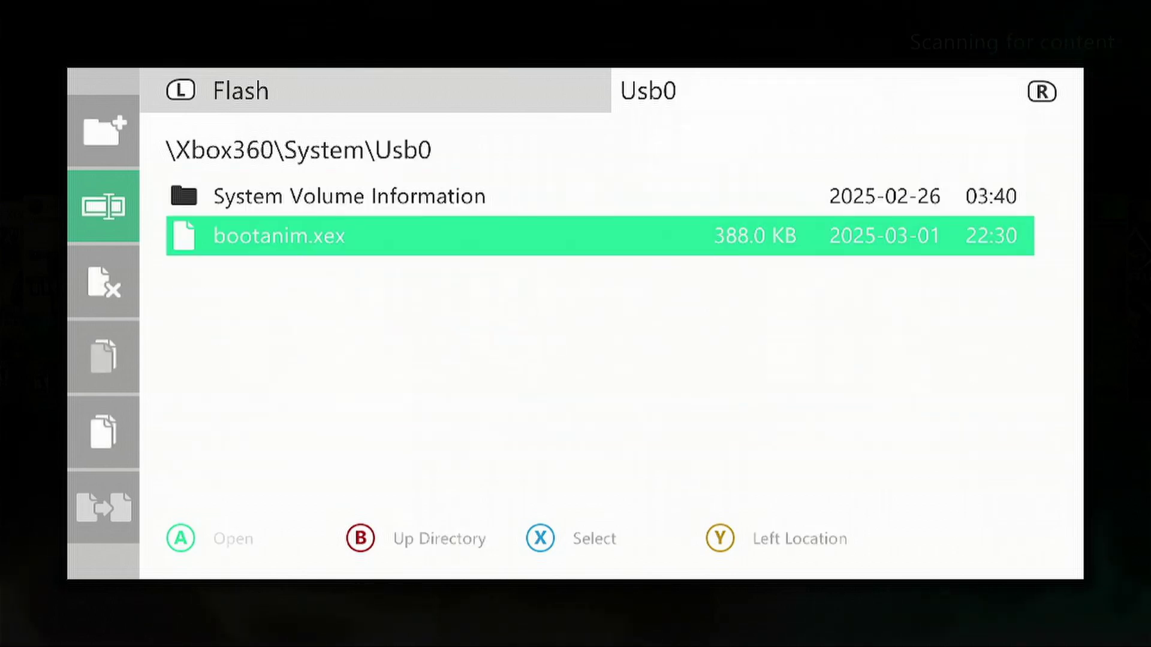
Look over the Flash files and bootanim.xex on Usb0 side by side, and close the file manager.
key(Up)
key(Down)
key(Left)
key(Left)
key(Up)
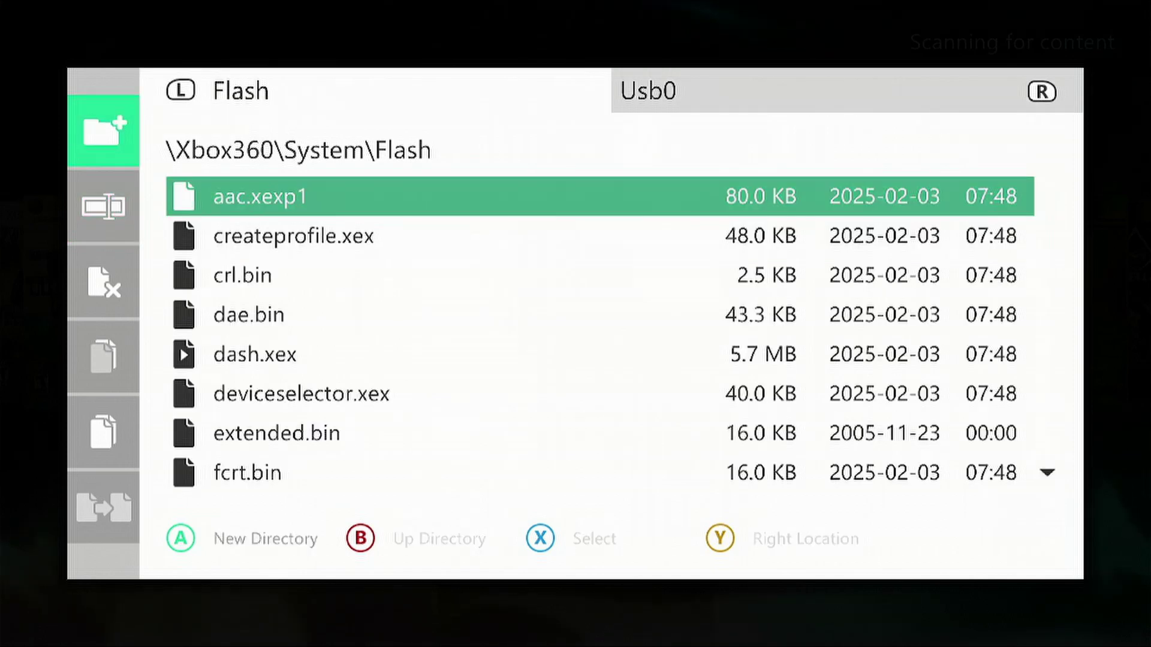
key(Right)
key(Down)
key(Right)
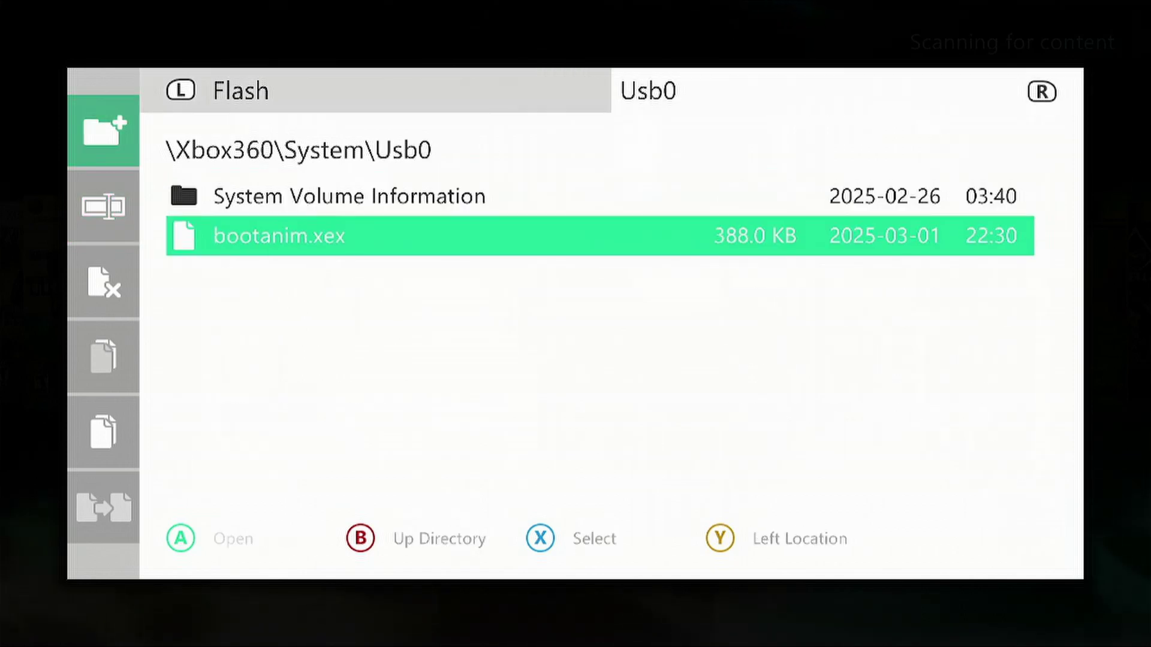
key(Left)
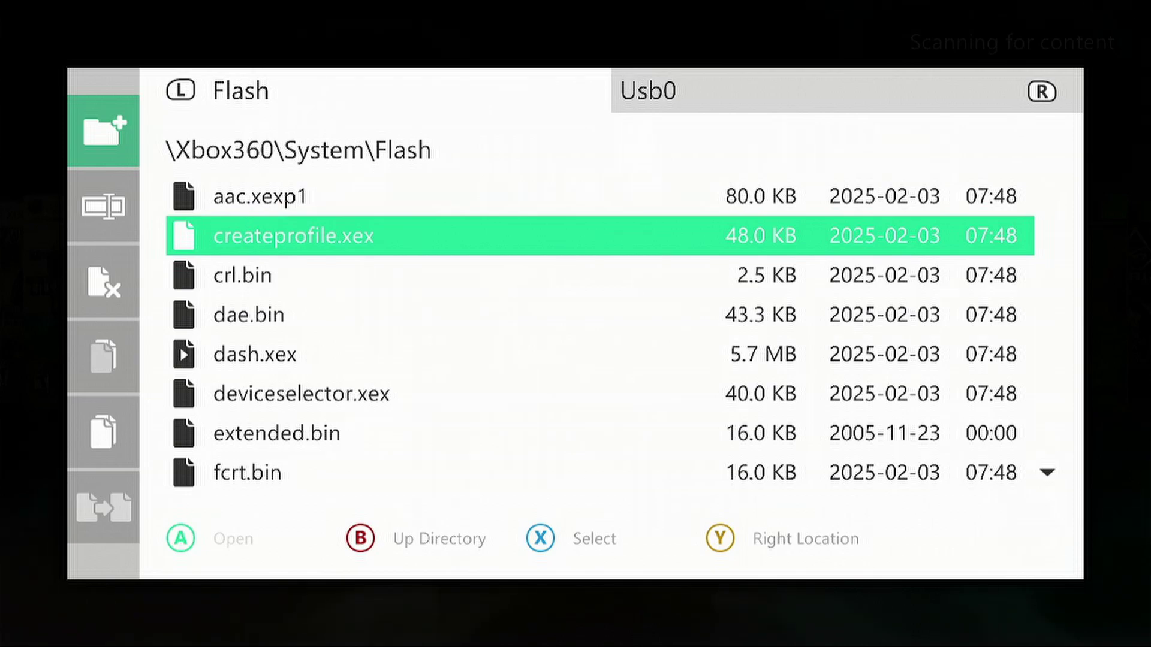
key(Escape)
key(Escape)
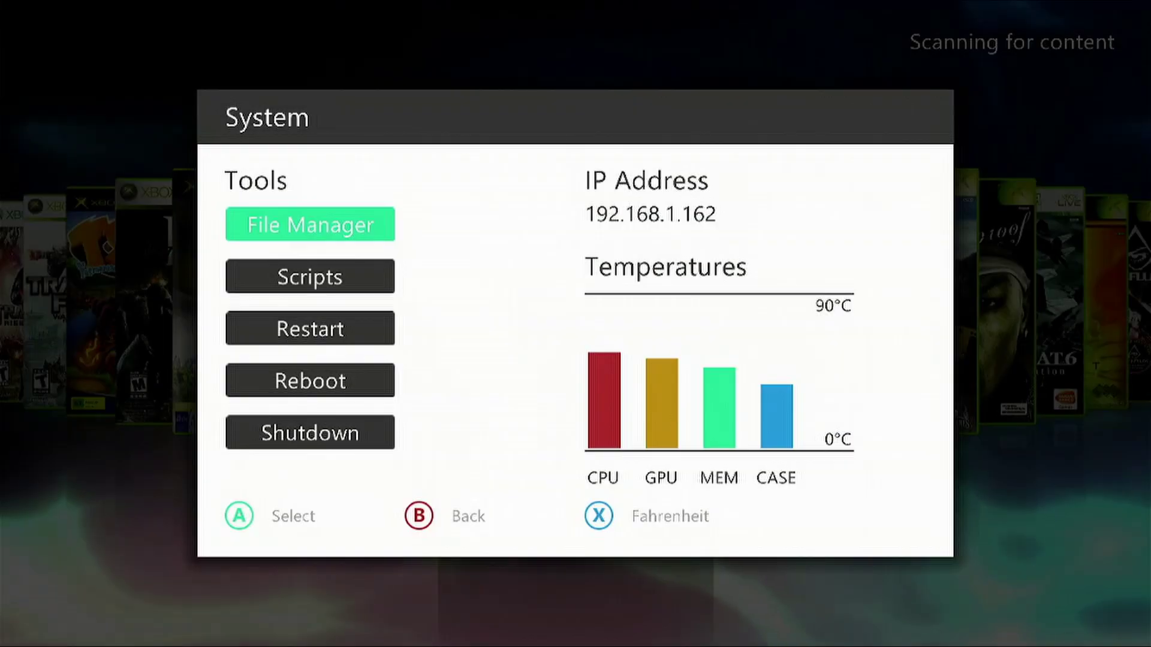
Reopen the file manager from the System tools and enter the Flash drive in the first location.
key(Escape)
key(BackSpace)
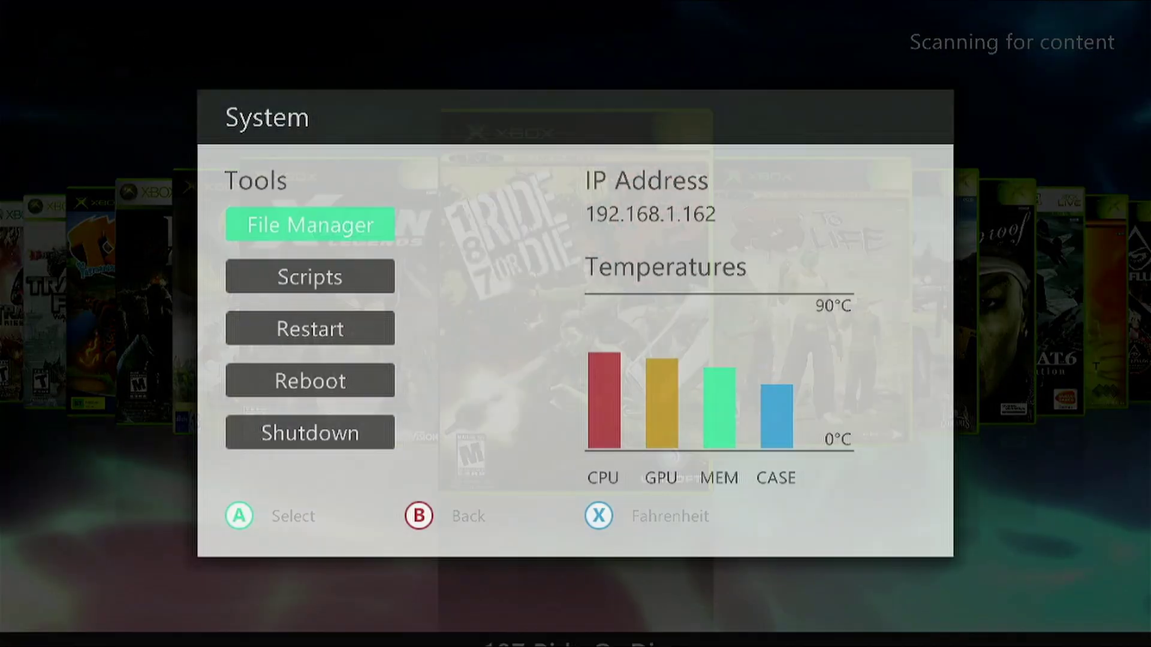
key(Return)
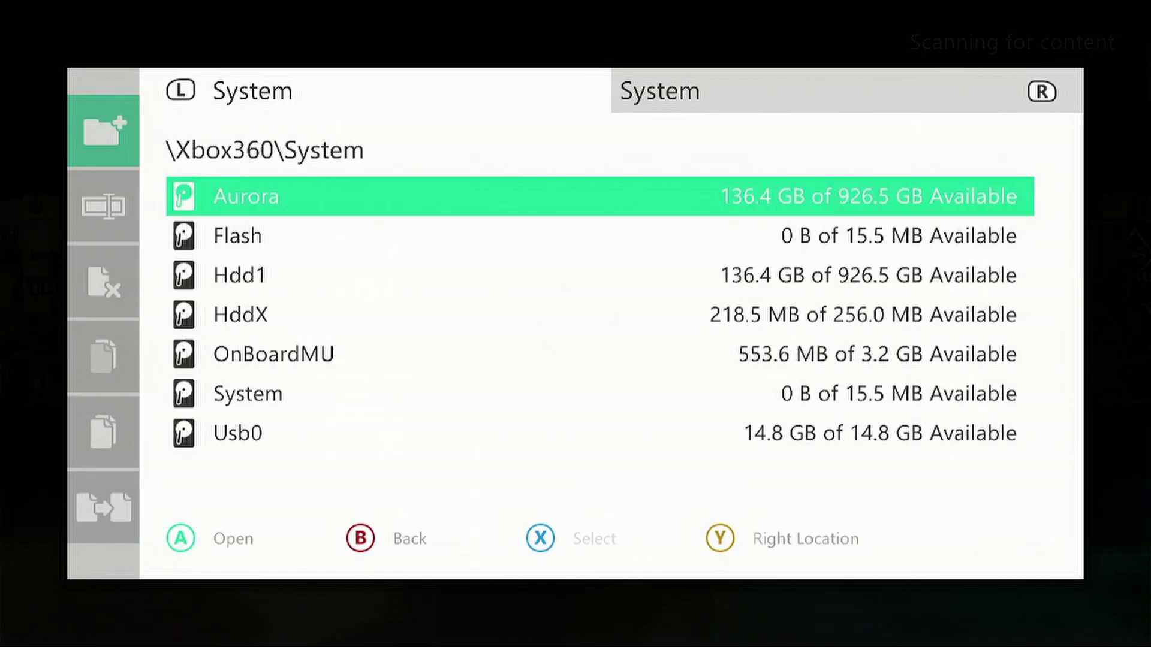
key(Down)
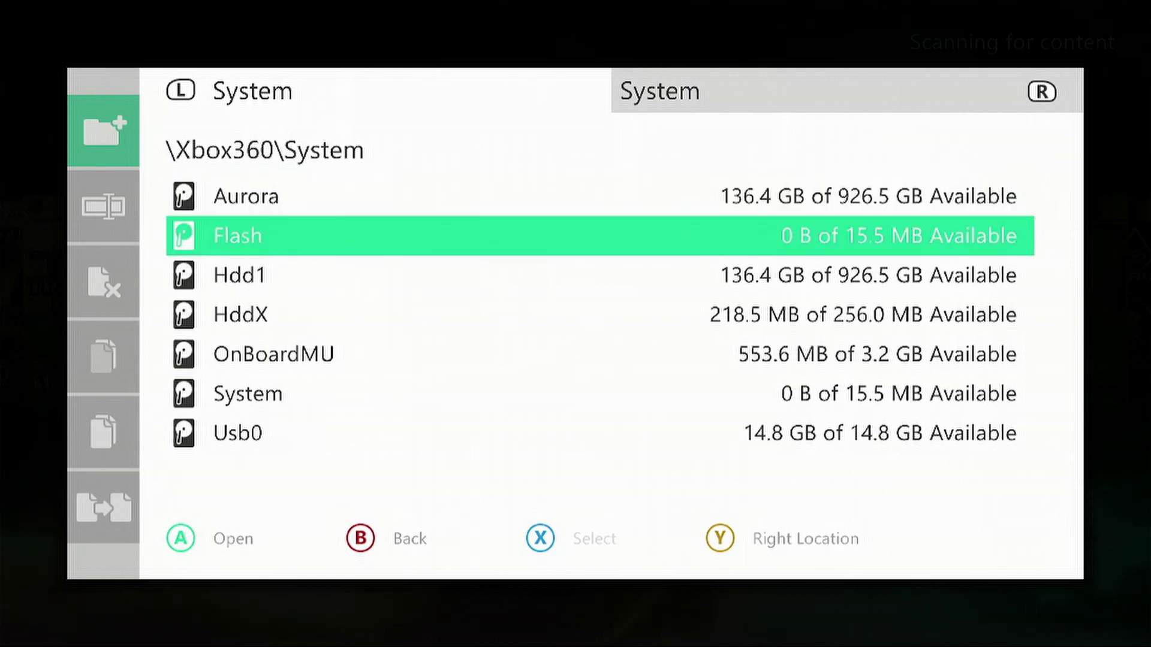
key(Return)
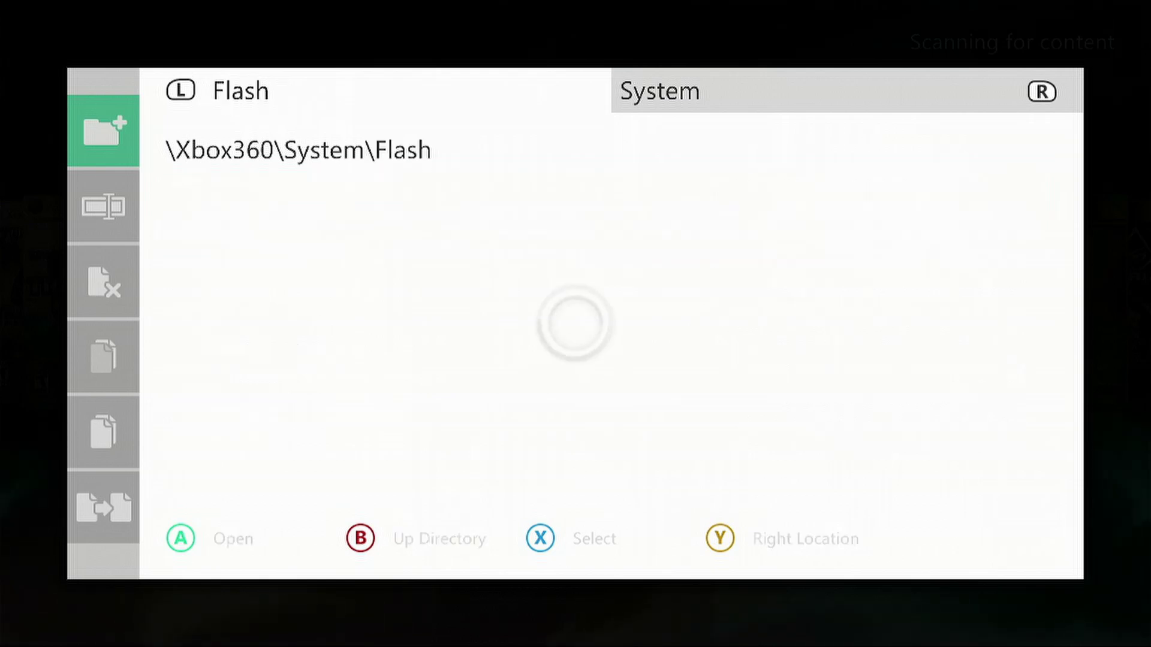
Look through the first system files on the Flash drive, from aac.xexp1 to dash.xex.
key(Down)
key(Down)
key(Down)
key(Down)
key(Down)
key(Down)
key(Down)
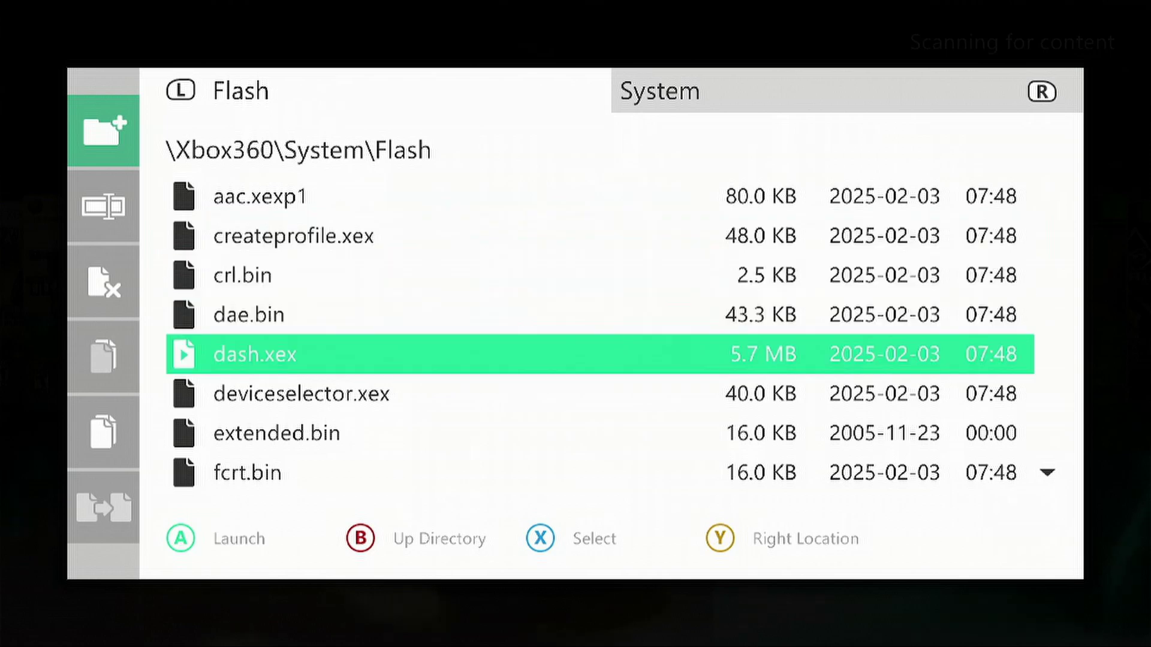
key(Up)
key(Up)
key(Up)
key(Up)
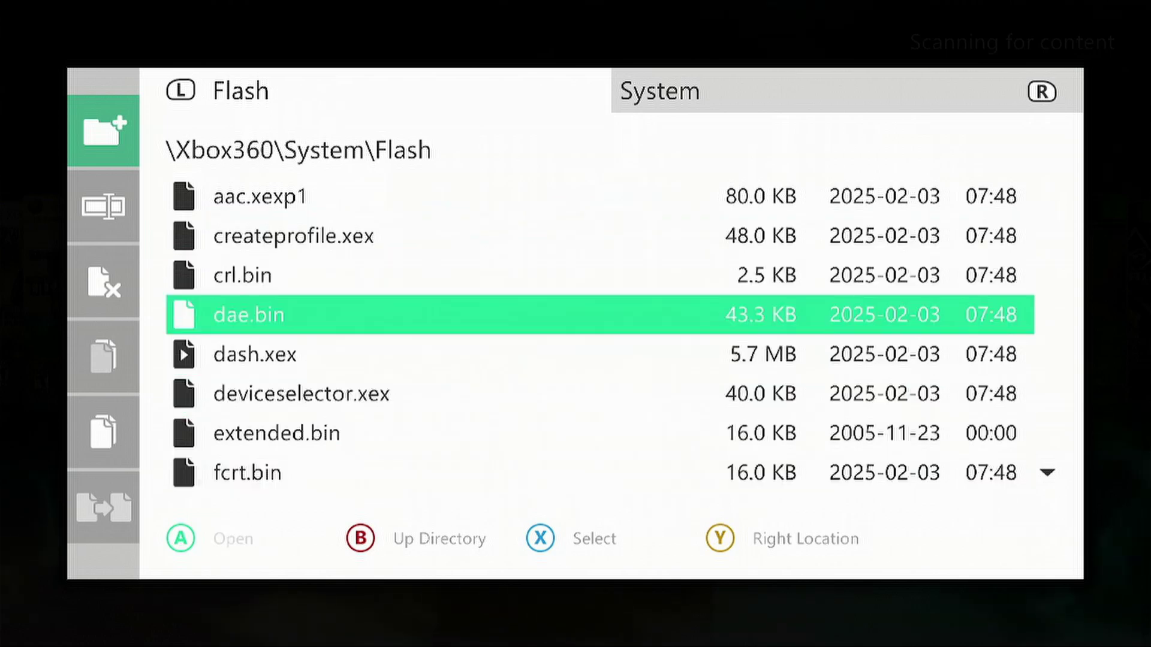
Open the Usb0 drive in the second location and highlight bootanim.xex.
key(Right)
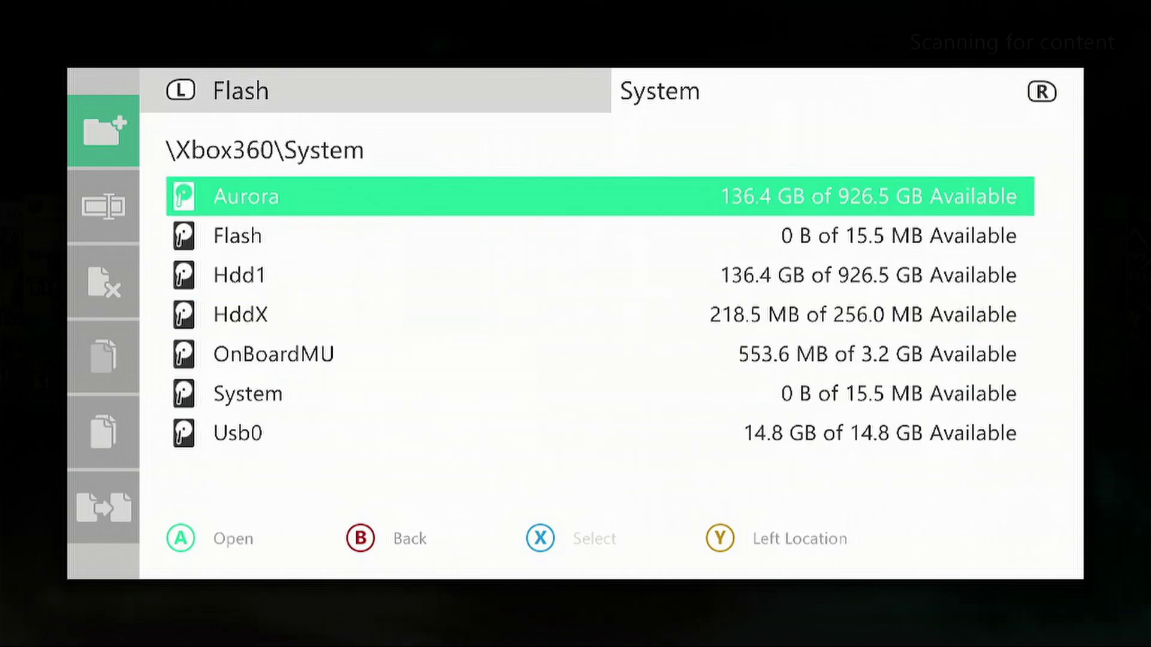
key(Down)
key(Down)
key(Down)
key(Down)
key(Down)
key(Down)
key(Return)
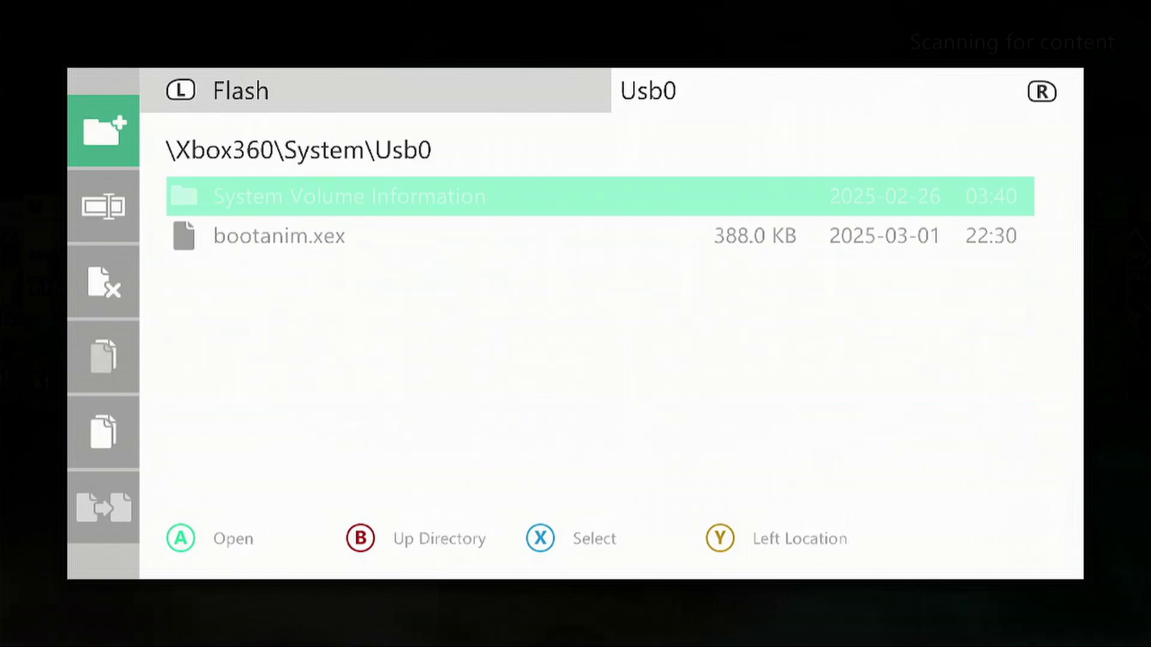
key(Down)
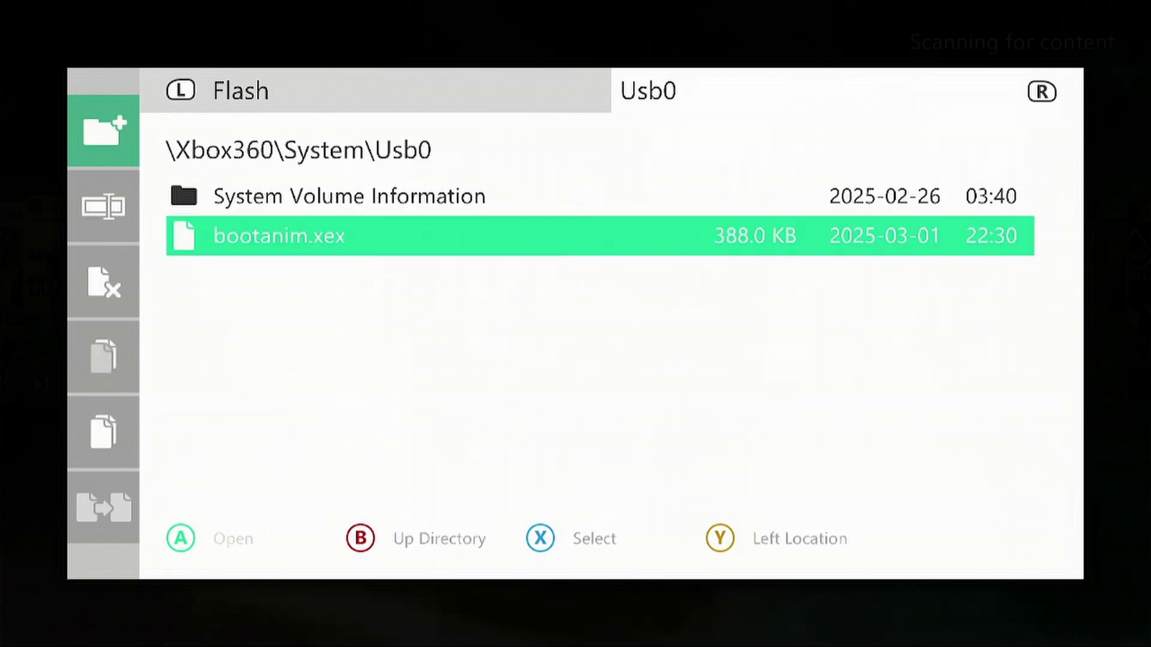
Compare the Flash file list with the contents of Usb0, ending on the Flash location.
key(Left)
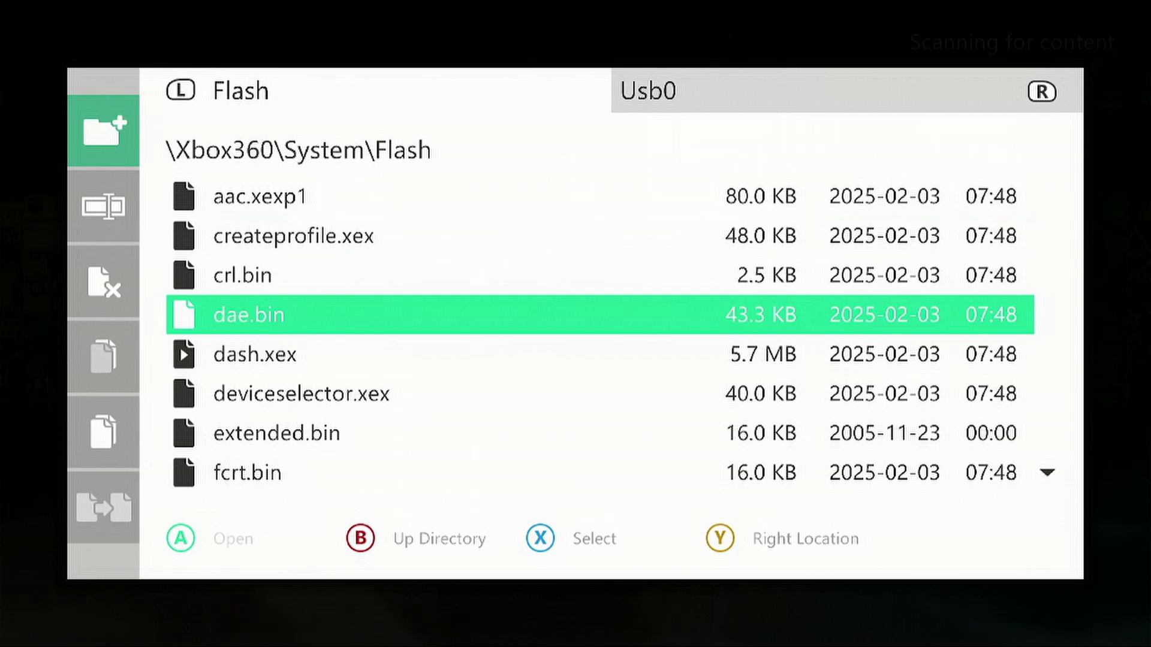
key(Right)
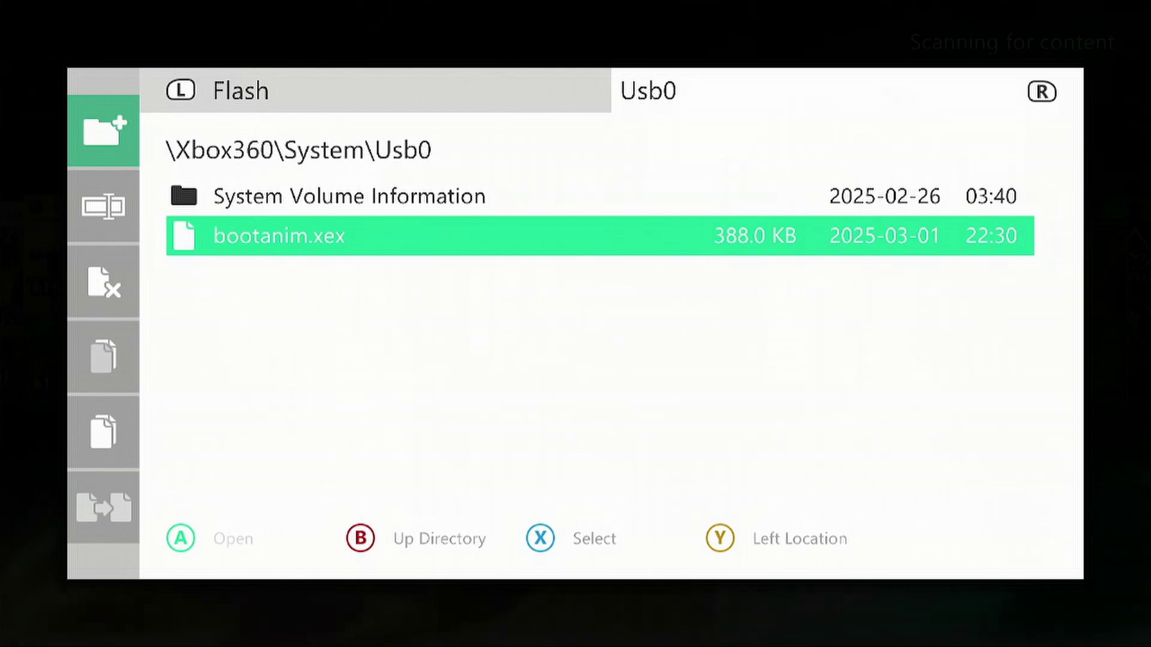
key(y)
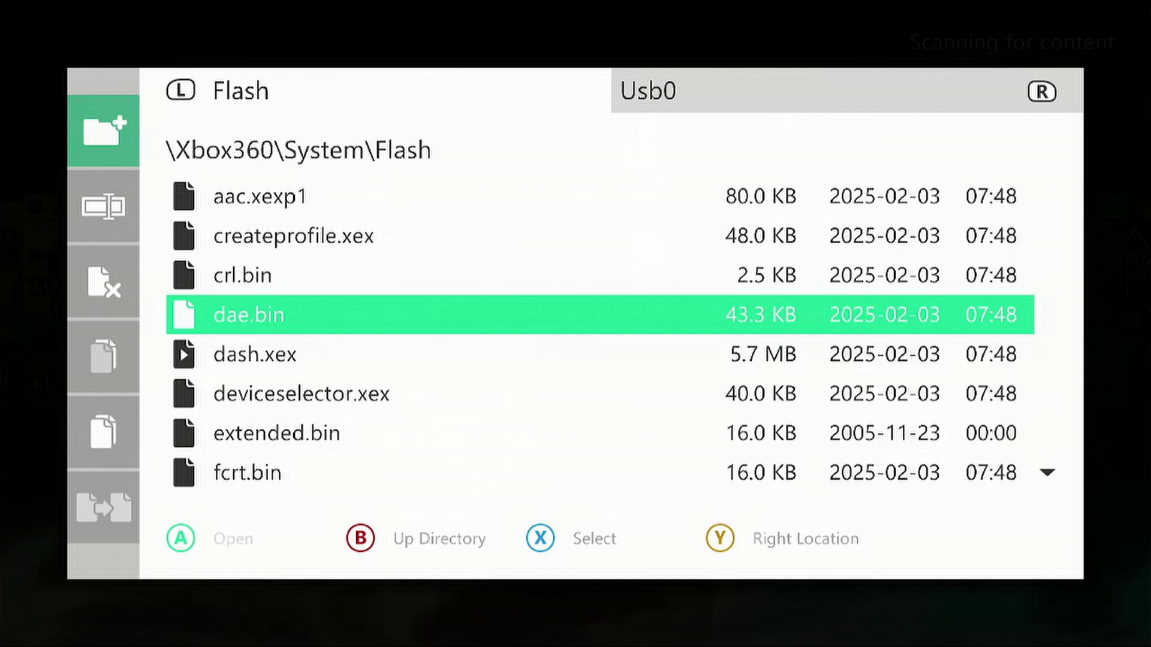